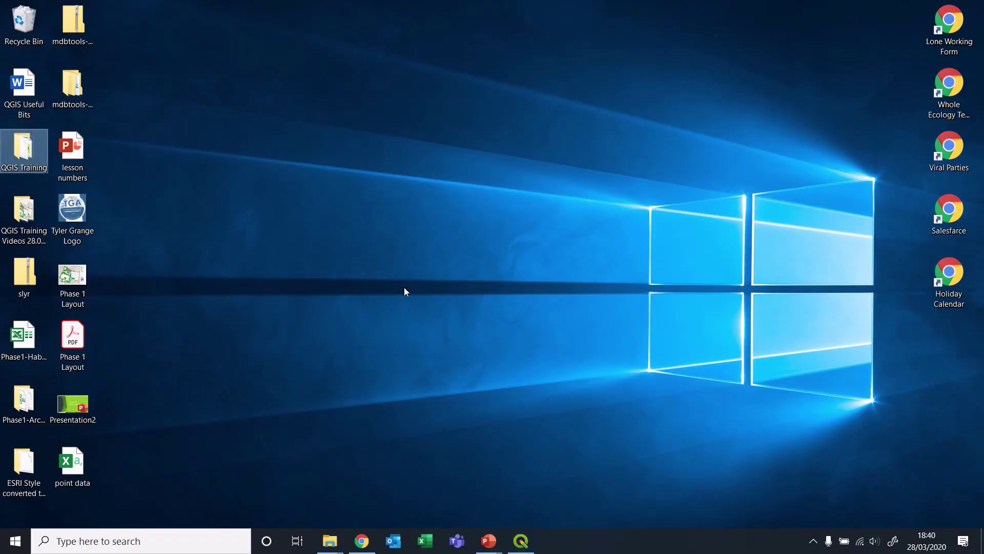
# Open the point data CSV from the desktop in Excel.
pyautogui.click(223, 419)
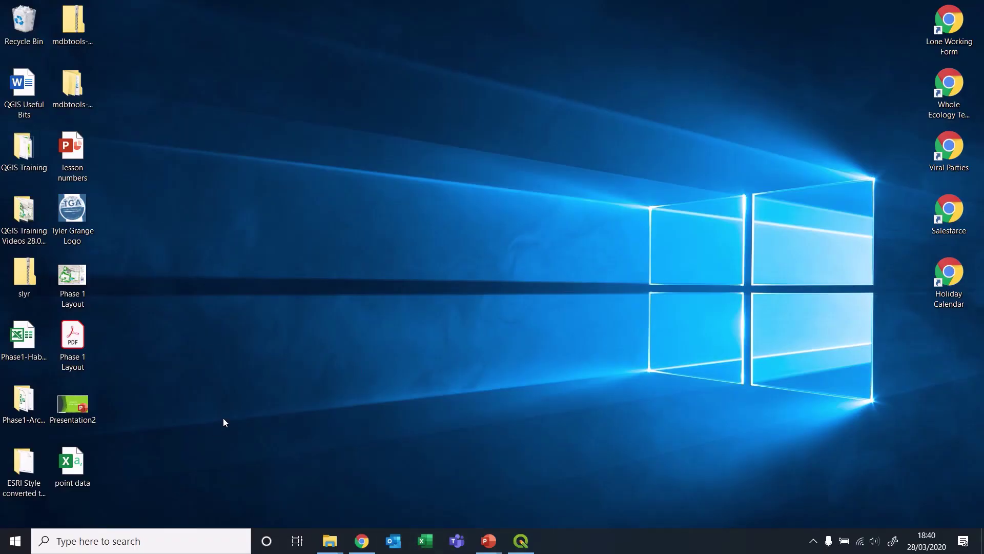
pyautogui.click(72, 468)
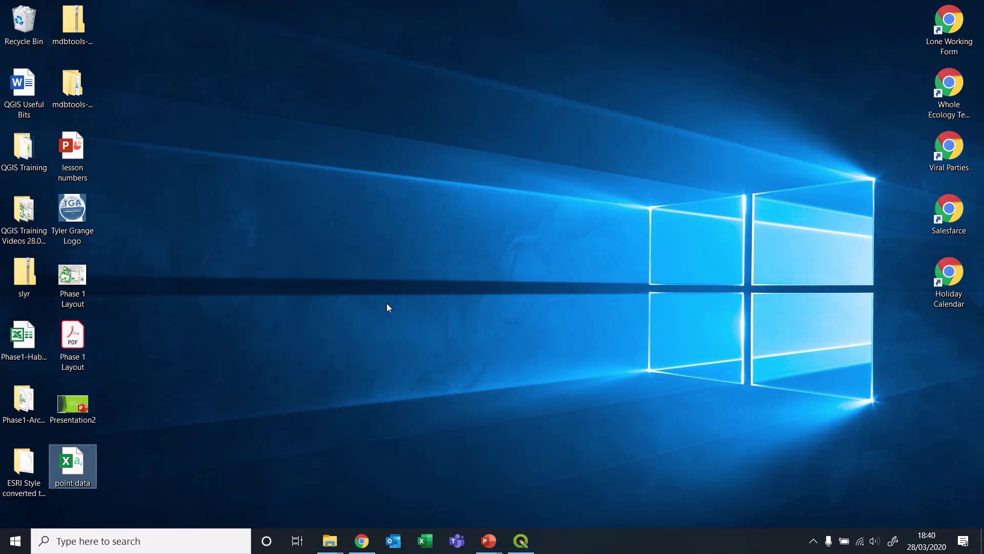
pyautogui.click(558, 487)
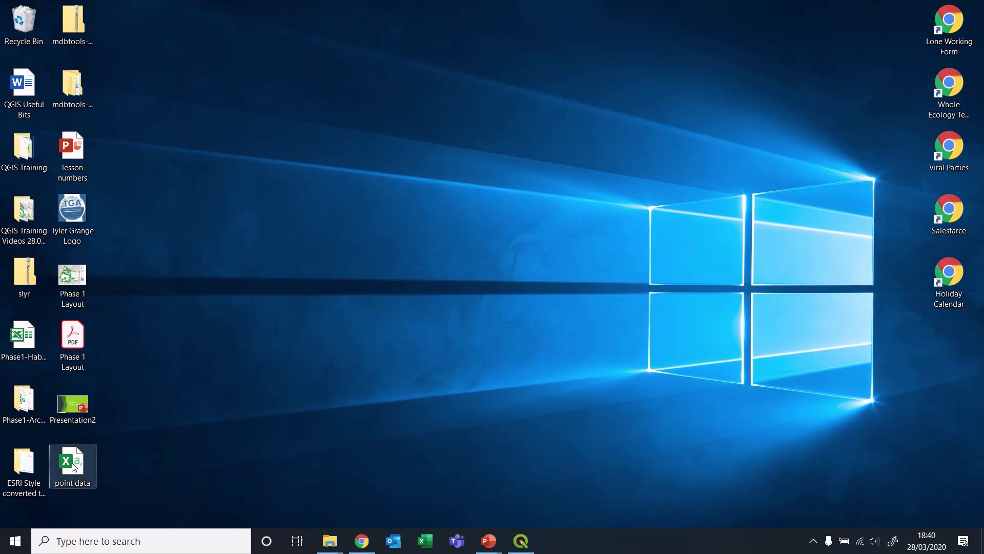
pyautogui.doubleClick(72, 466)
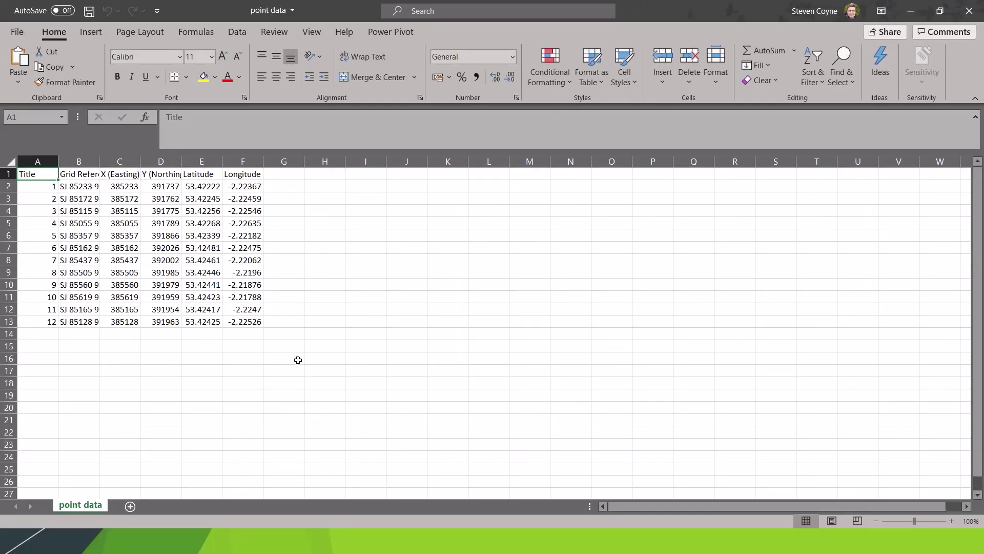
# Auto-fit every column of the point data worksheet to its contents.
pyautogui.click(11, 162)
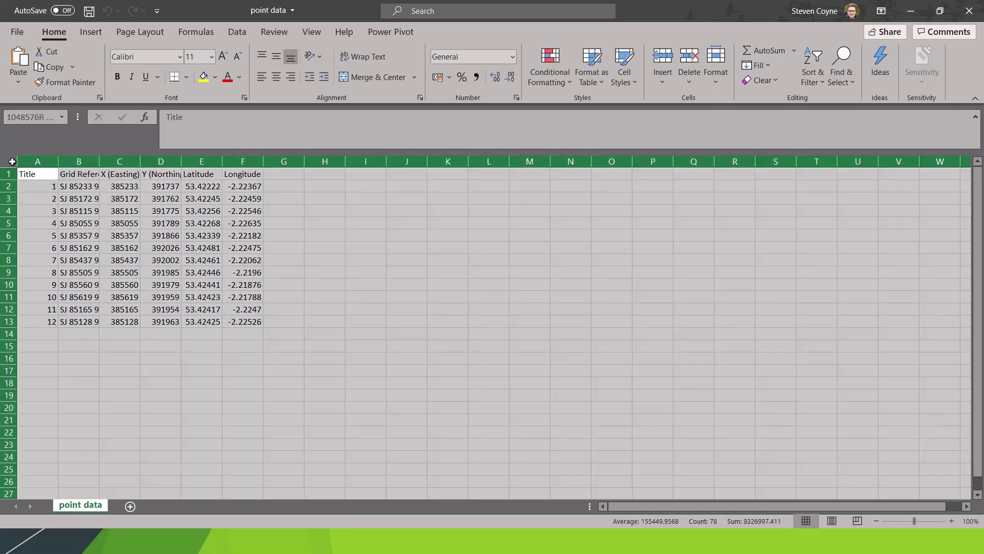
pyautogui.doubleClick(59, 162)
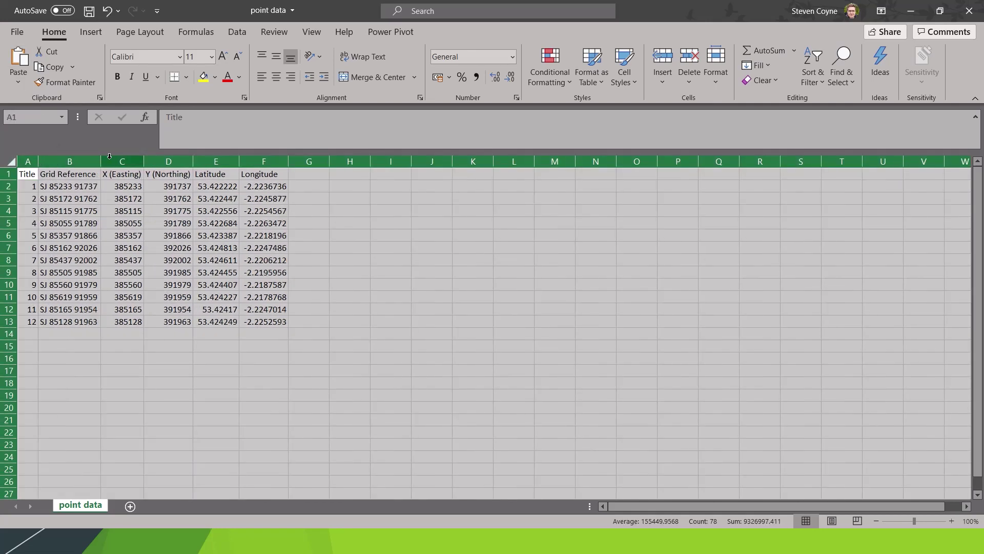
pyautogui.click(442, 369)
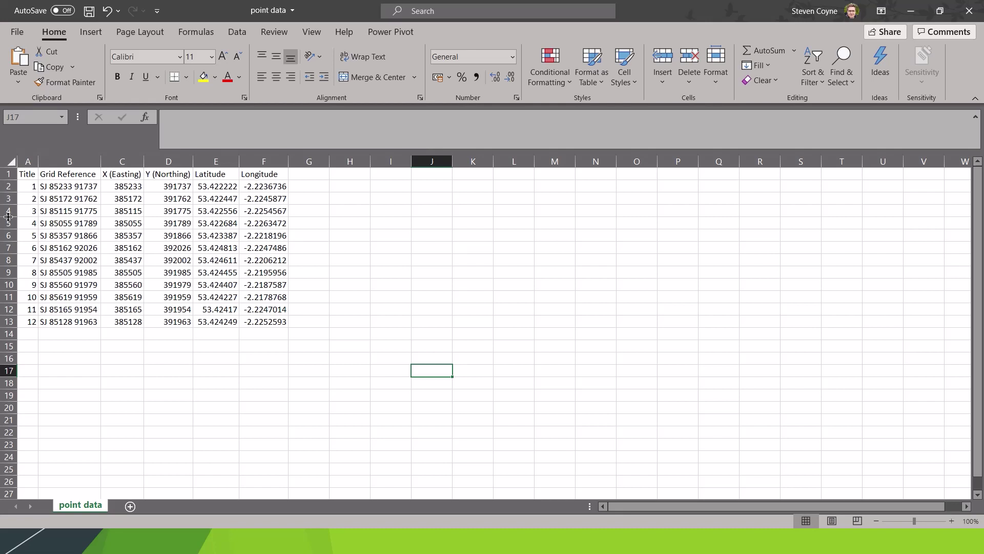
# Copy the twelve grid references in column B (B2:B13).
pyautogui.moveTo(28, 188); pyautogui.dragTo(35, 334)
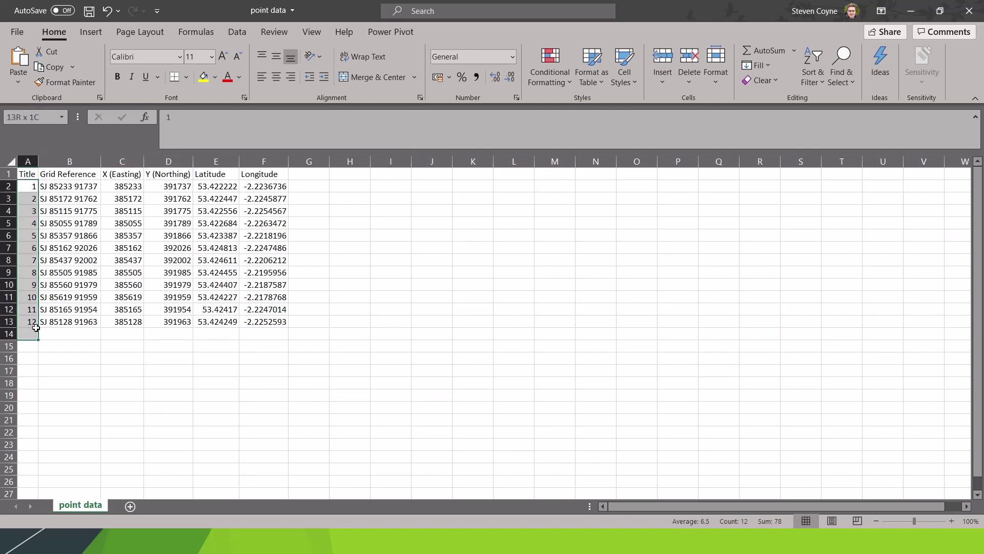
pyautogui.moveTo(74, 189); pyautogui.dragTo(57, 328)
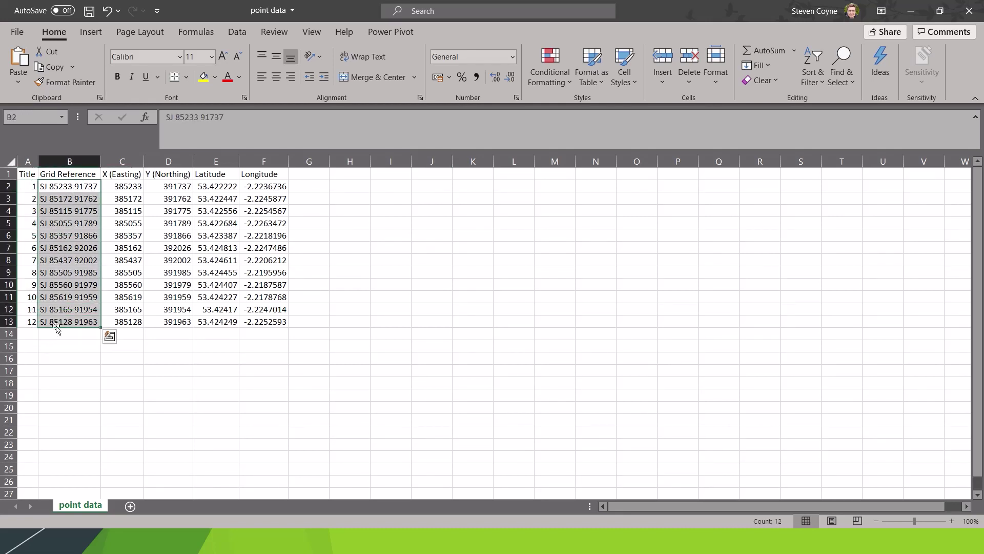
pyautogui.click(127, 185)
pyautogui.moveTo(126, 185); pyautogui.dragTo(149, 318)
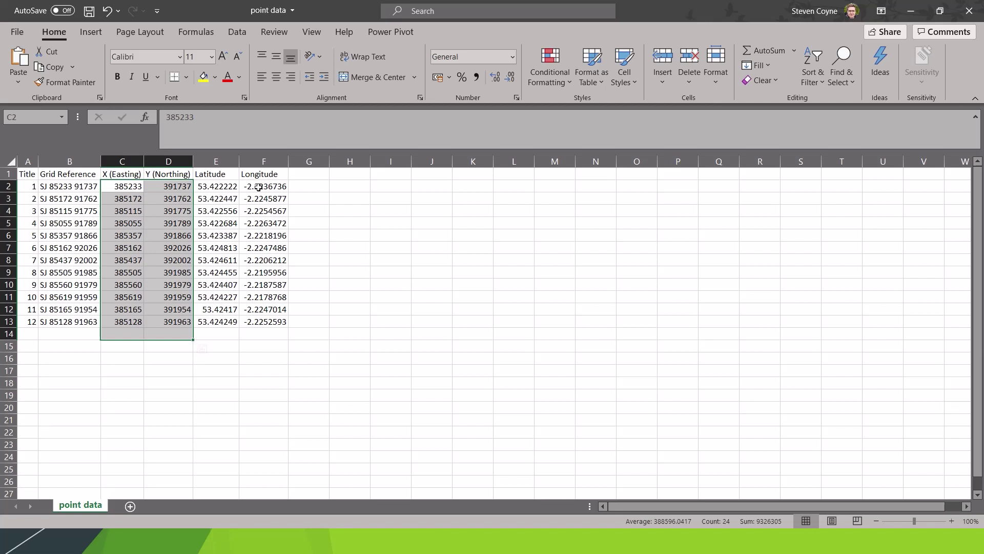
pyautogui.click(406, 241)
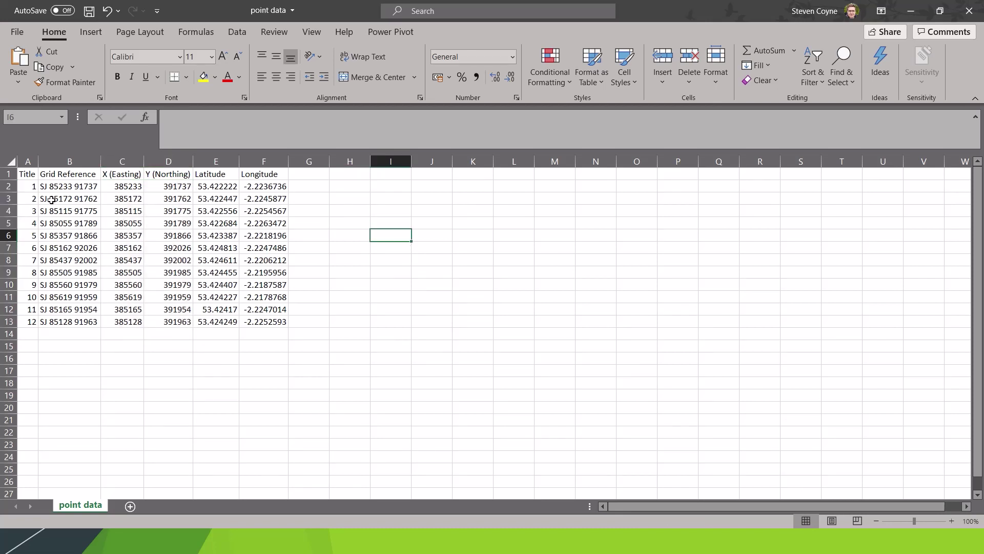
pyautogui.moveTo(59, 187); pyautogui.dragTo(58, 323)
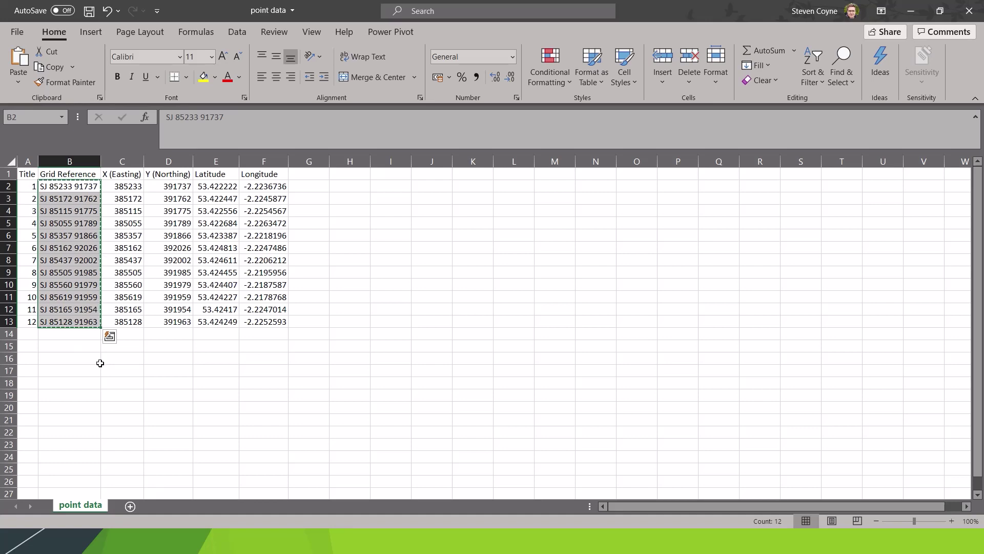
pyautogui.hotkey('ctrl', 'c')
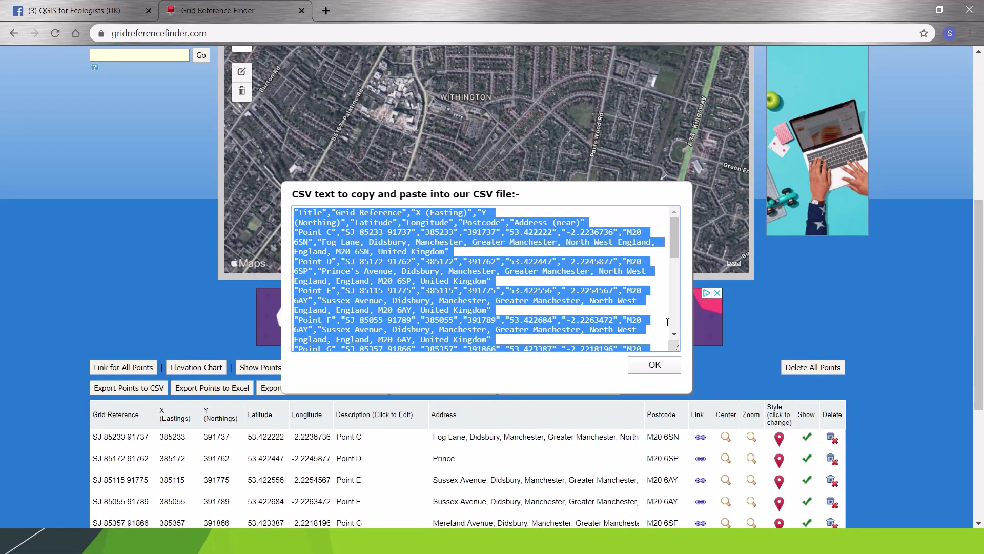
# Paste the copied grid references into Step One of the Coordinate Batch Conversion Tool.
pyautogui.click(654, 364)
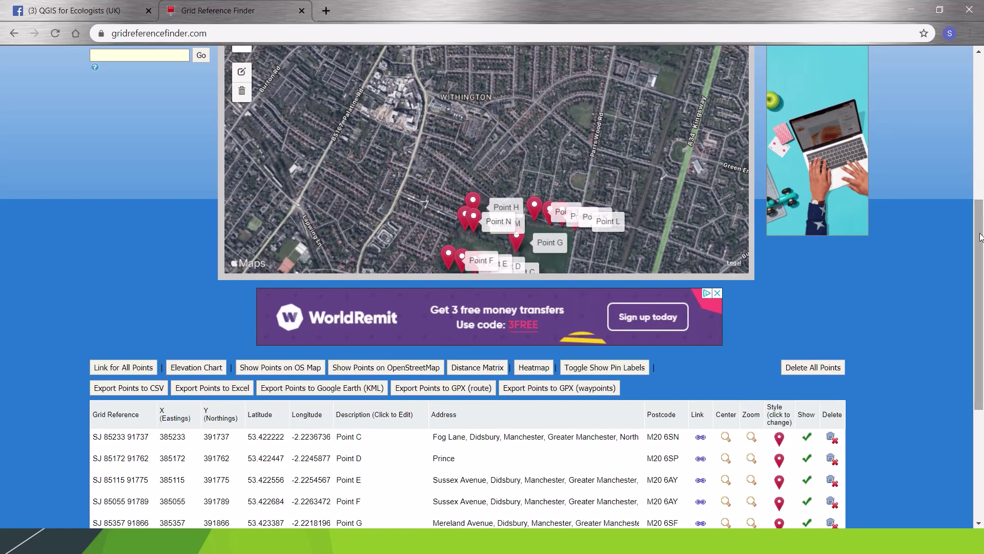
pyautogui.moveTo(980, 206); pyautogui.dragTo(980, 315)
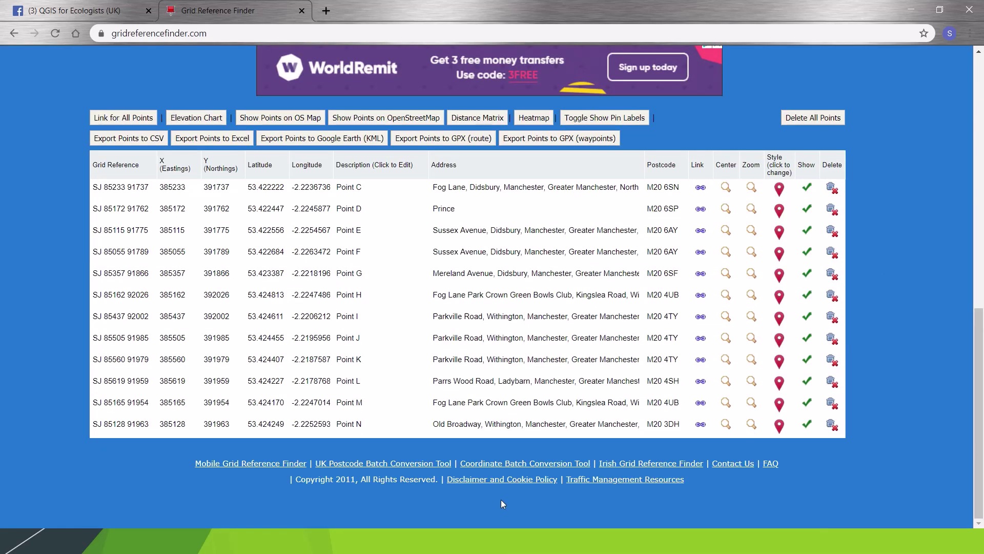
pyautogui.click(514, 469)
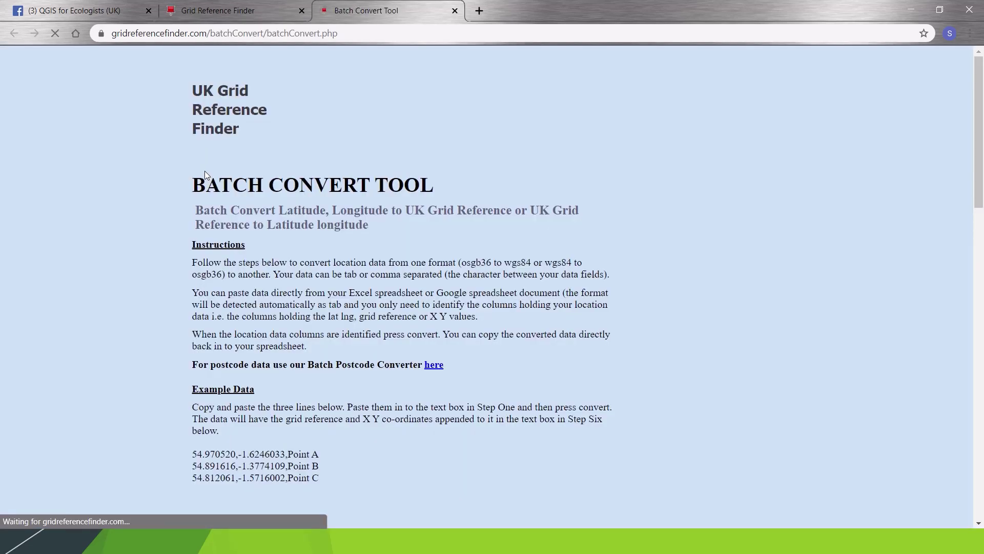
pyautogui.scroll(-5, 359, 362)
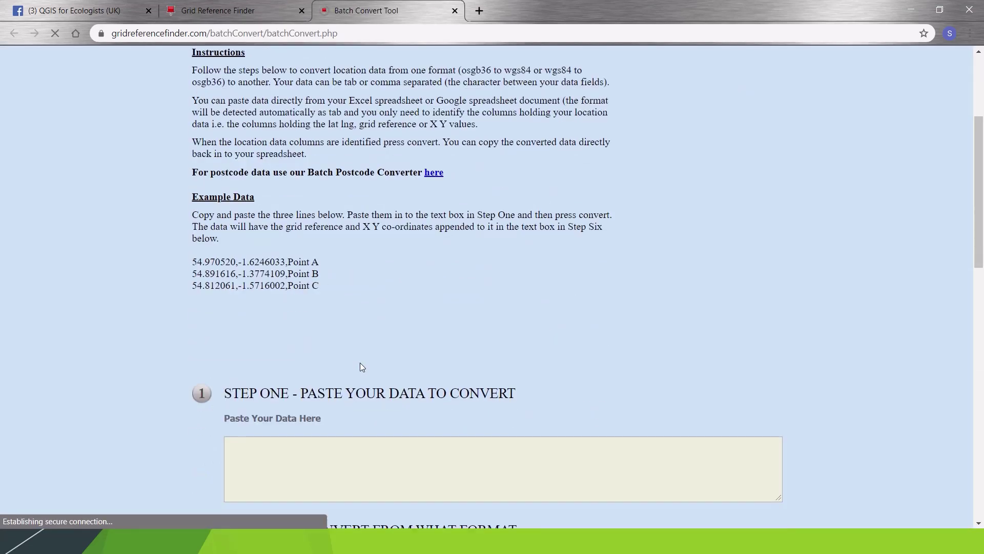
pyautogui.click(287, 321)
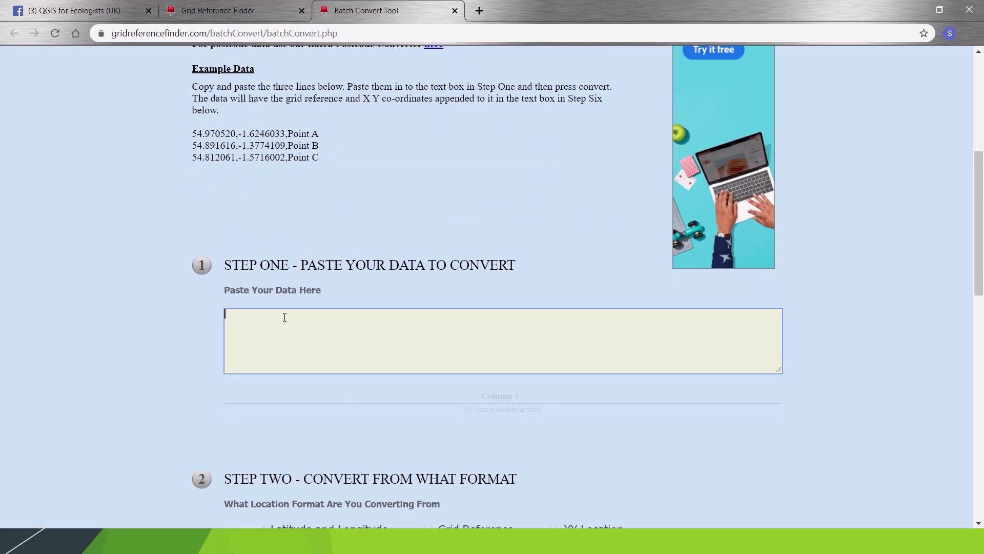
pyautogui.hotkey('ctrl', 'v')
# Convert the references as Grid Reference input and select the X, Y, latitude, longitude output.
pyautogui.scroll(-2, 319, 326)
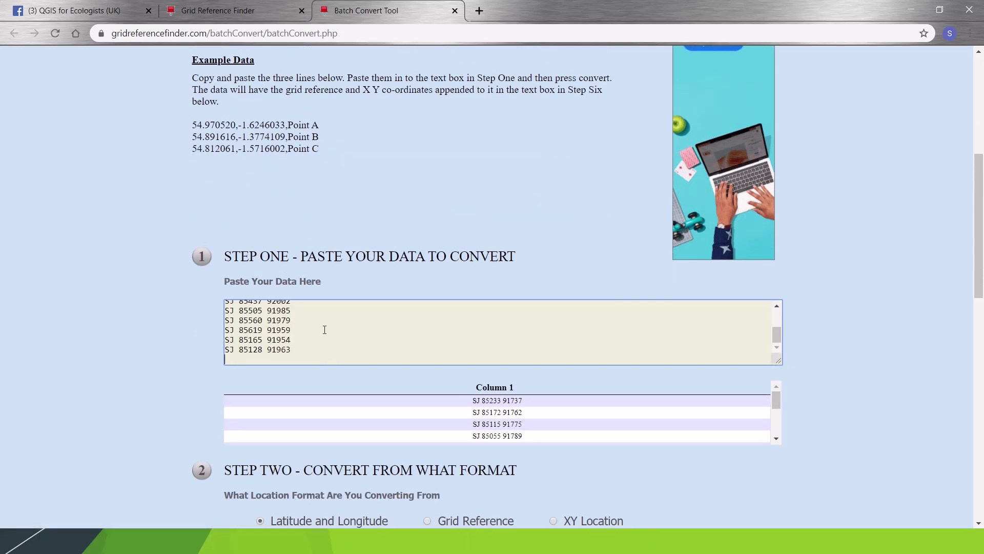
pyautogui.click(428, 401)
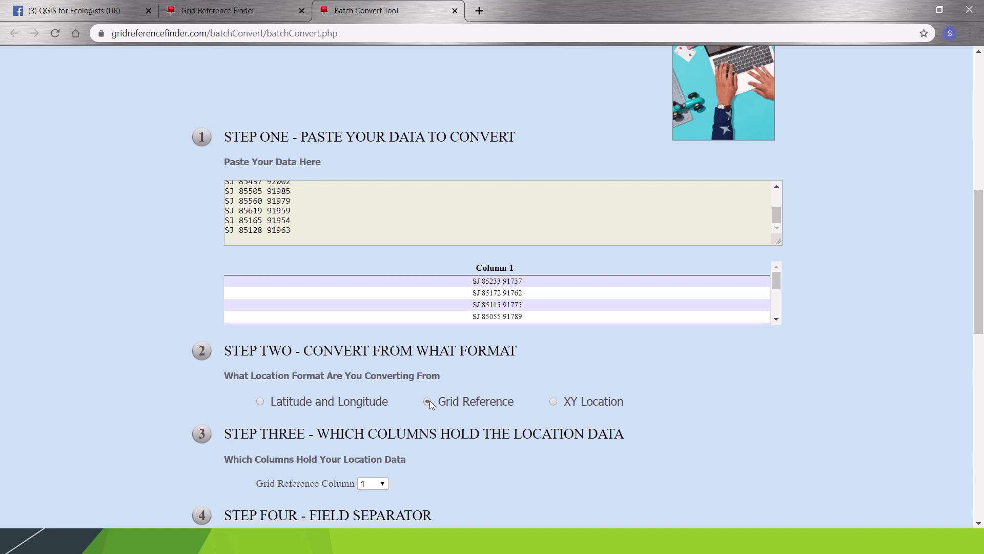
pyautogui.scroll(-2, 463, 464)
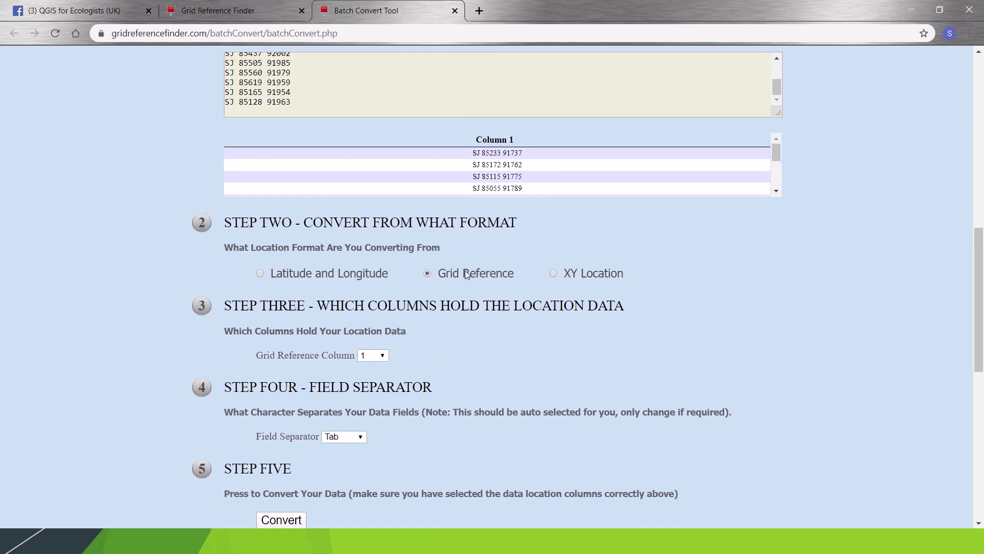
pyautogui.scroll(-2, 503, 359)
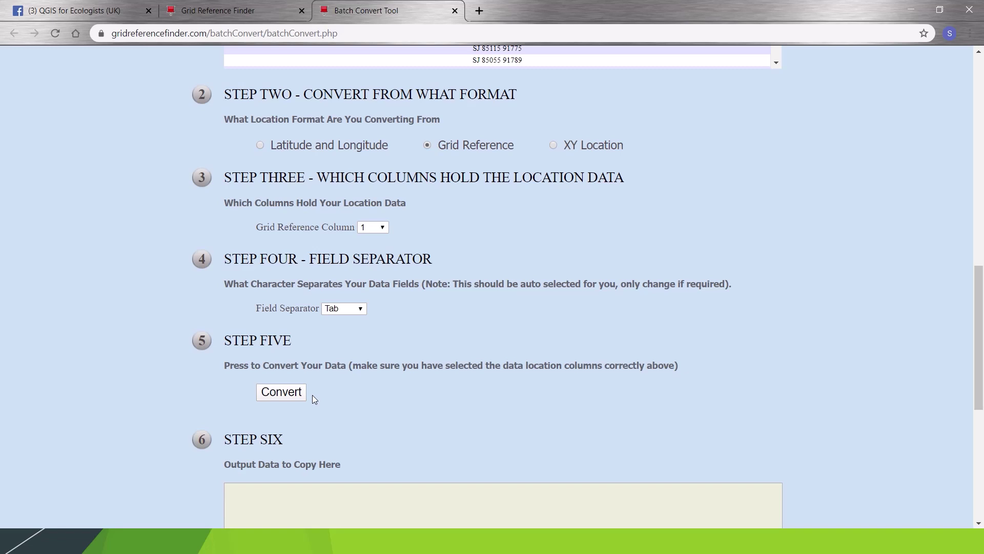
pyautogui.click(283, 392)
pyautogui.scroll(-3, 463, 355)
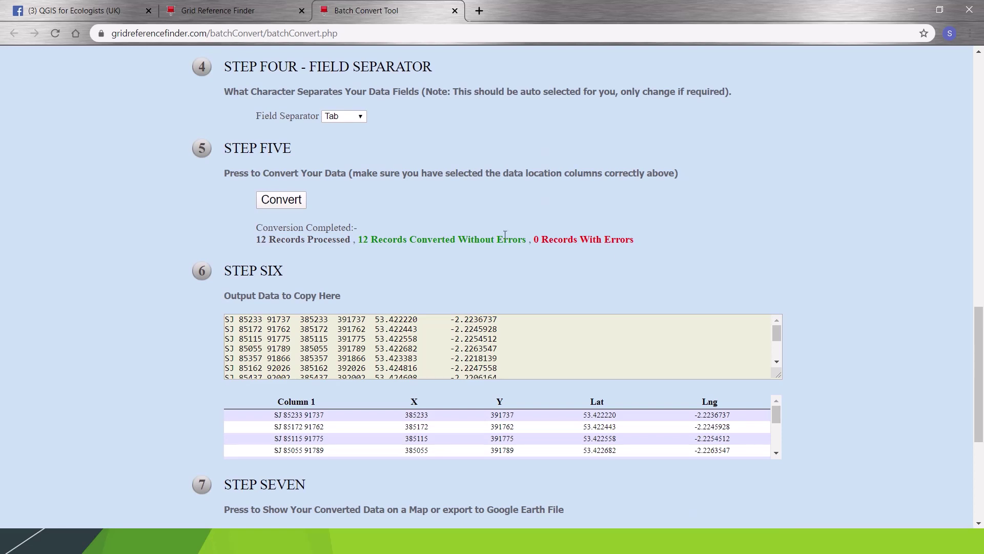
pyautogui.click(530, 347)
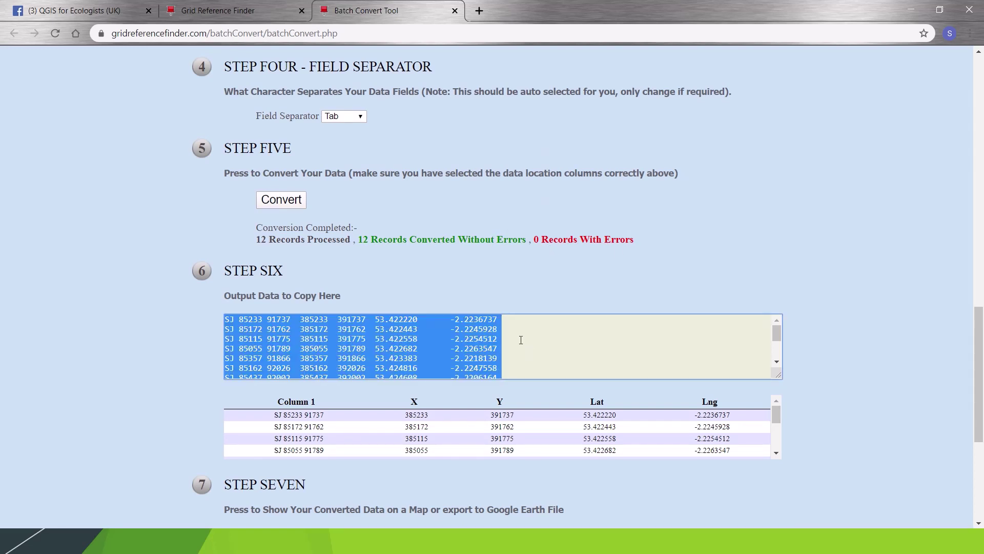
# Paste the coordinate block into G2 of the point data sheet, then clear columns G–K.
pyautogui.press('super+d')
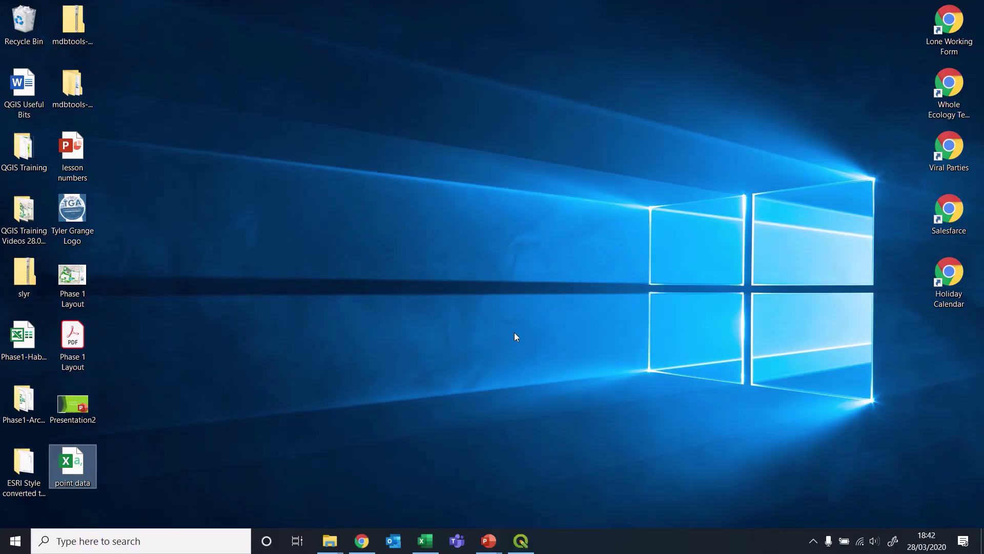
pyautogui.moveTo(425, 542)
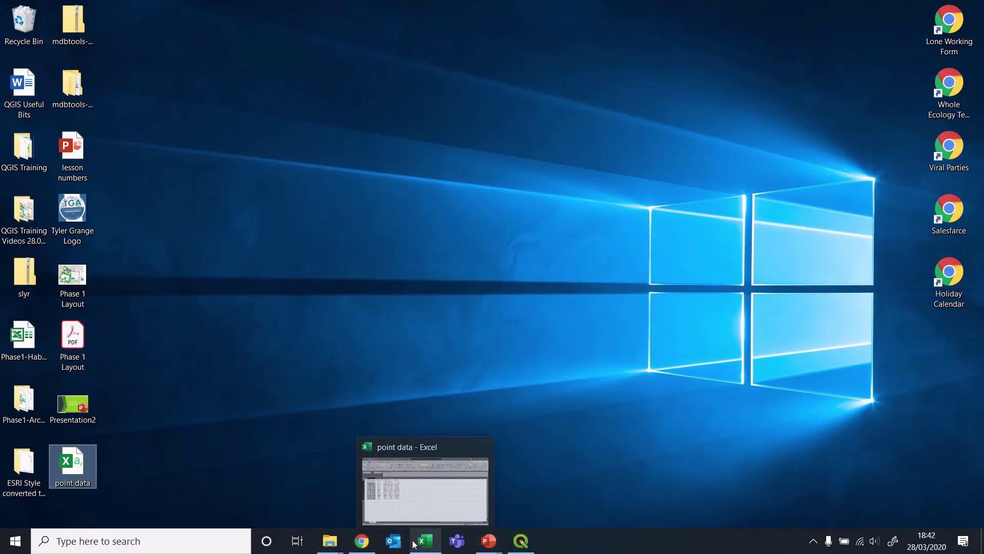
pyautogui.click(431, 512)
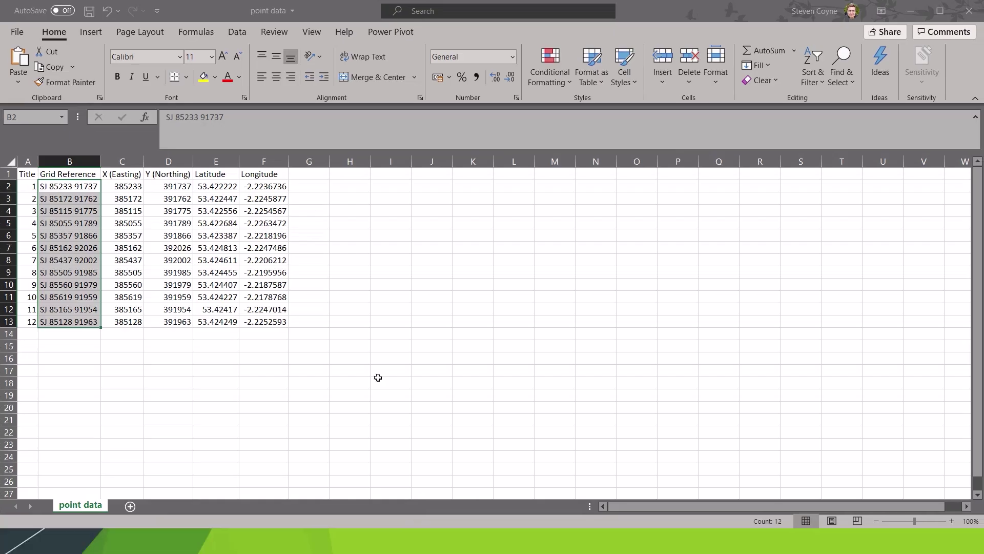
pyautogui.click(301, 187)
pyautogui.hotkey('ctrl', 'v')
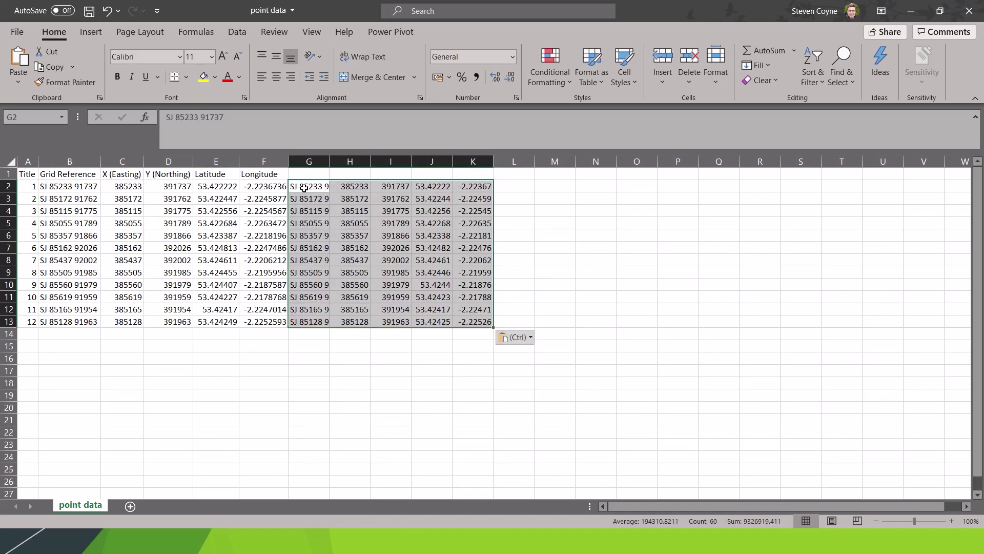
pyautogui.moveTo(329, 161); pyautogui.dragTo(333, 161)
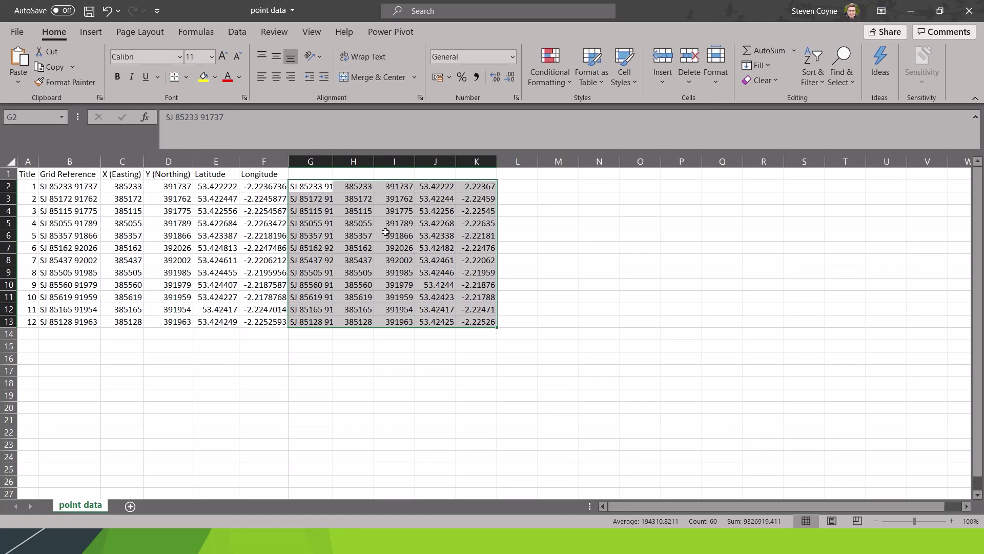
pyautogui.moveTo(310, 162); pyautogui.dragTo(475, 141)
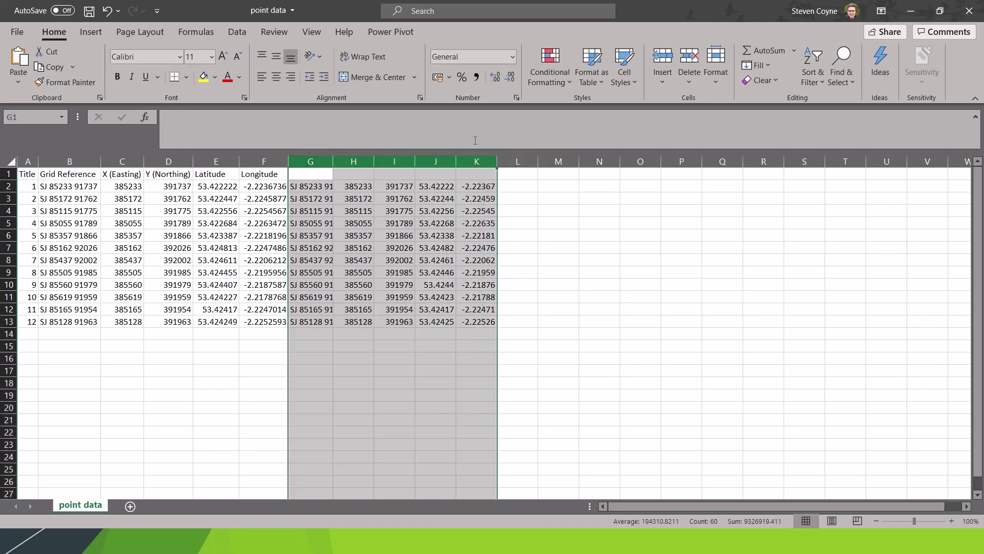
pyautogui.press('Delete')
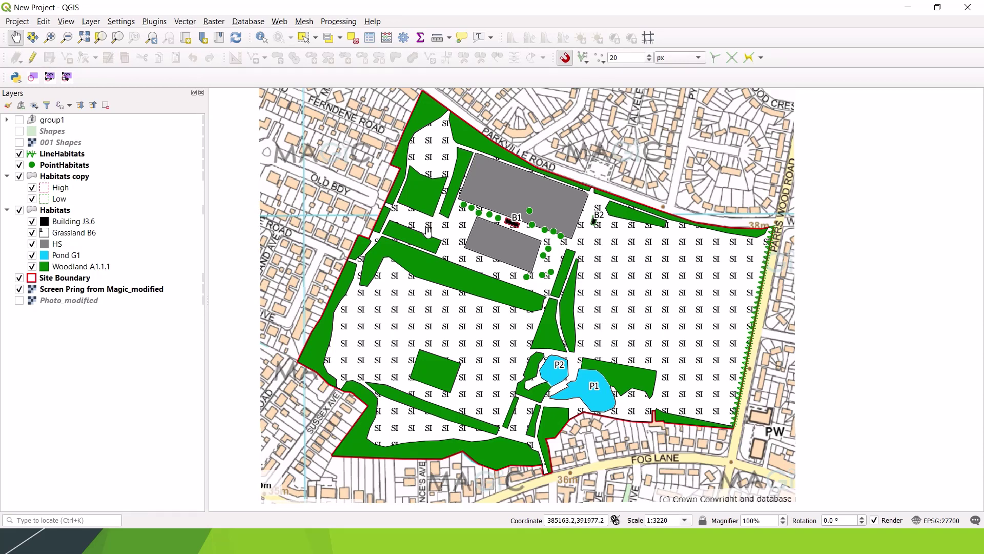
# Show the Layer menu's Add Layer submenu.
pyautogui.click(90, 22)
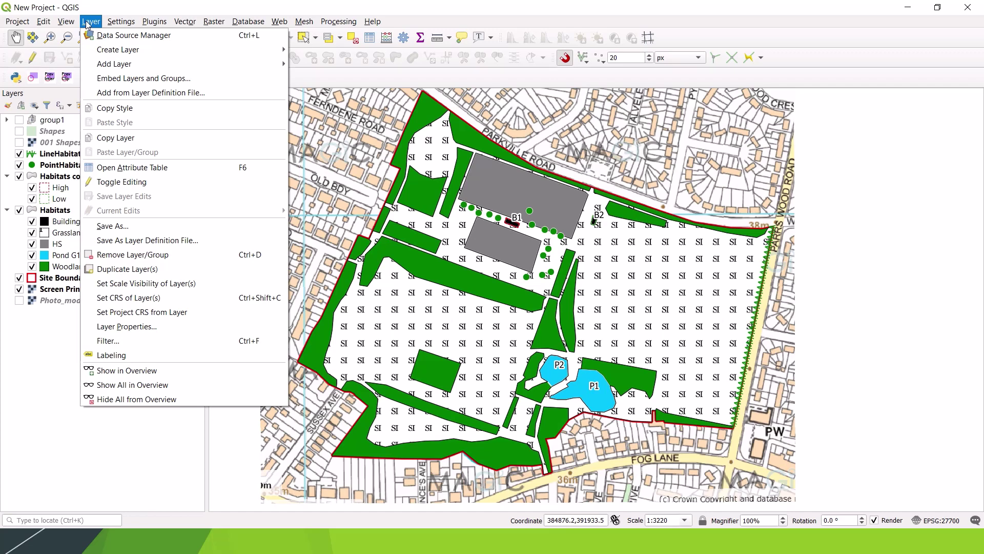
pyautogui.moveTo(156, 64)
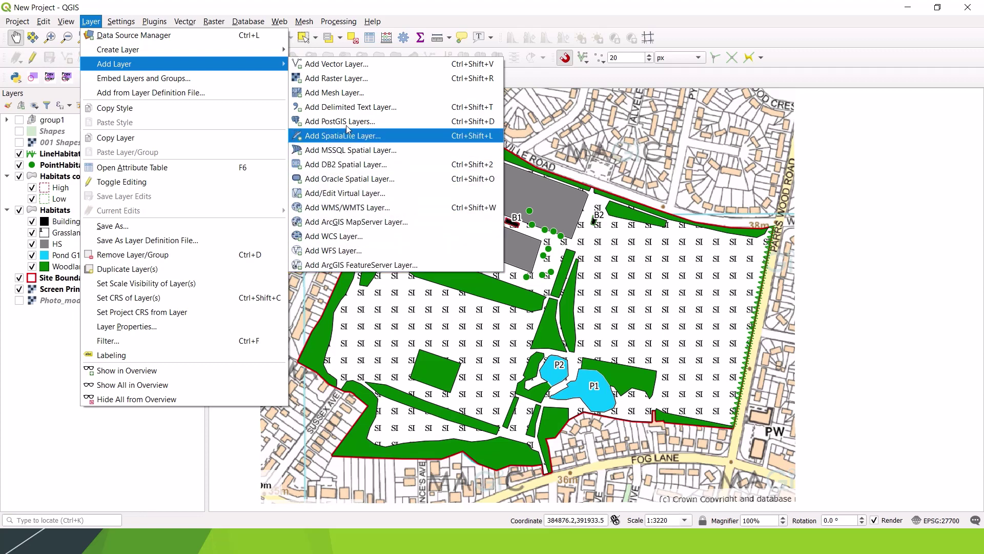
# Start a delimited text layer import and load point data.csv from the Desktop.
pyautogui.click(395, 106)
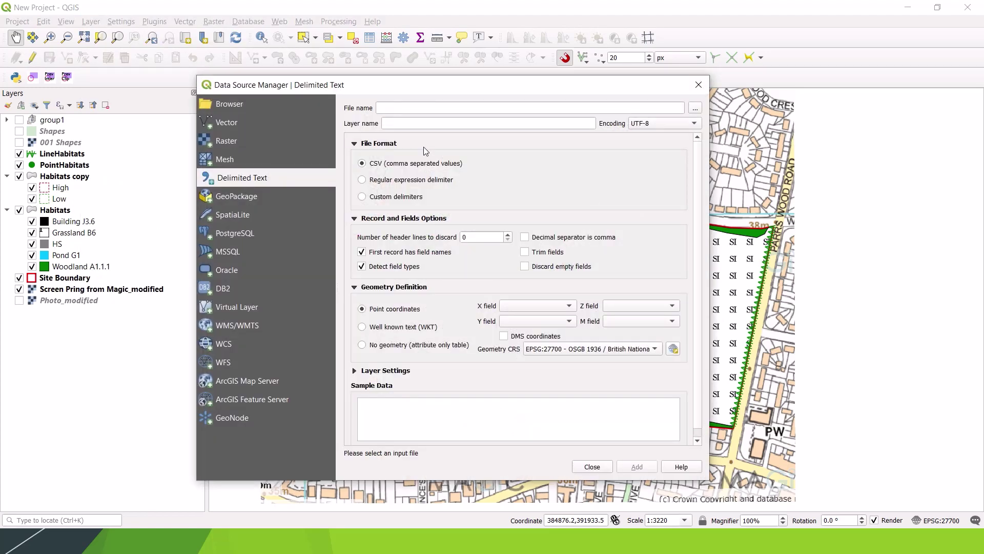
pyautogui.click(694, 108)
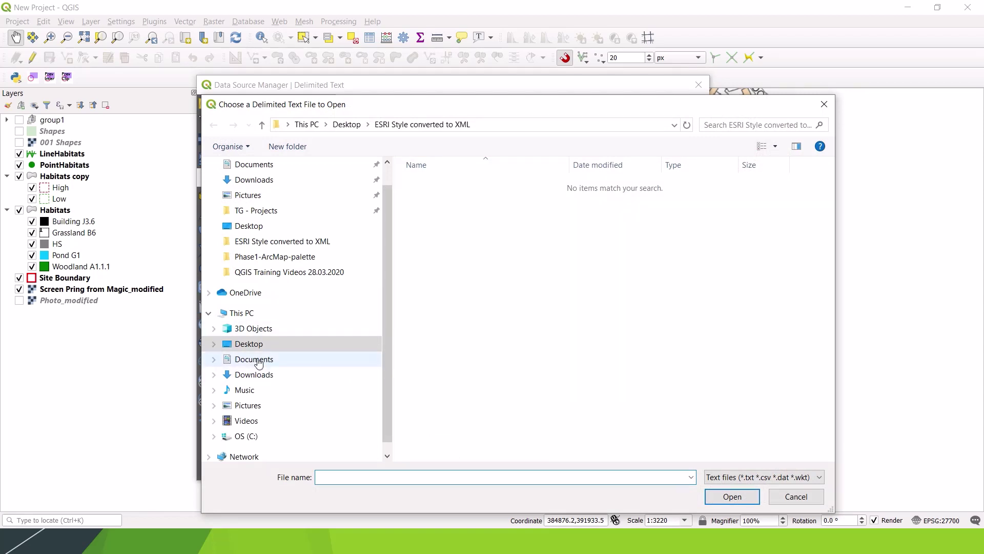
pyautogui.click(249, 344)
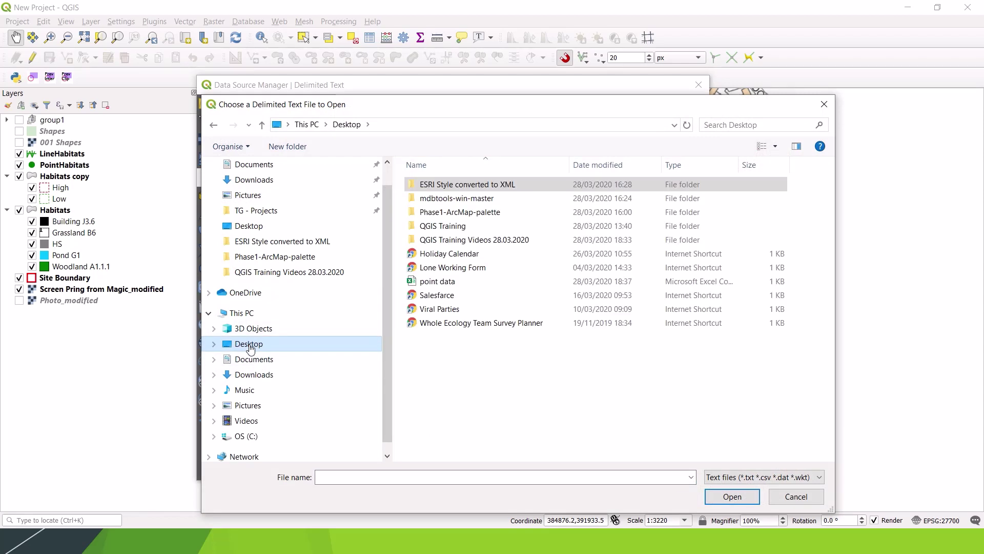
pyautogui.click(446, 282)
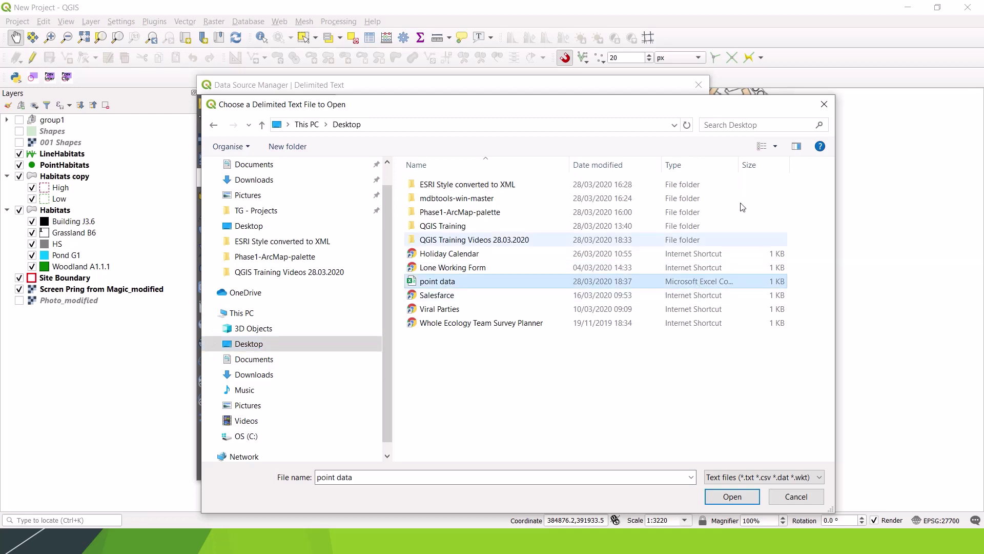
pyautogui.moveTo(746, 164); pyautogui.dragTo(810, 183)
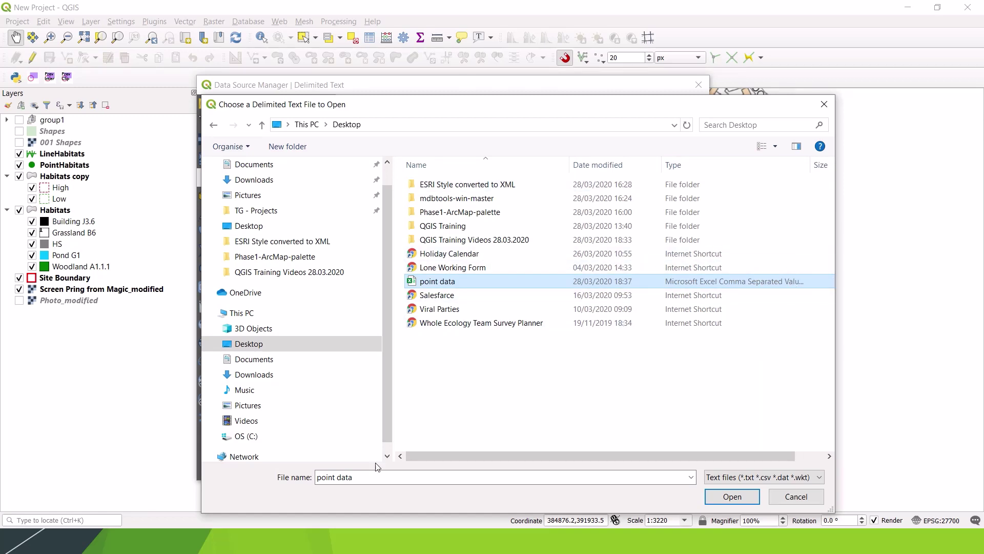
pyautogui.click(734, 500)
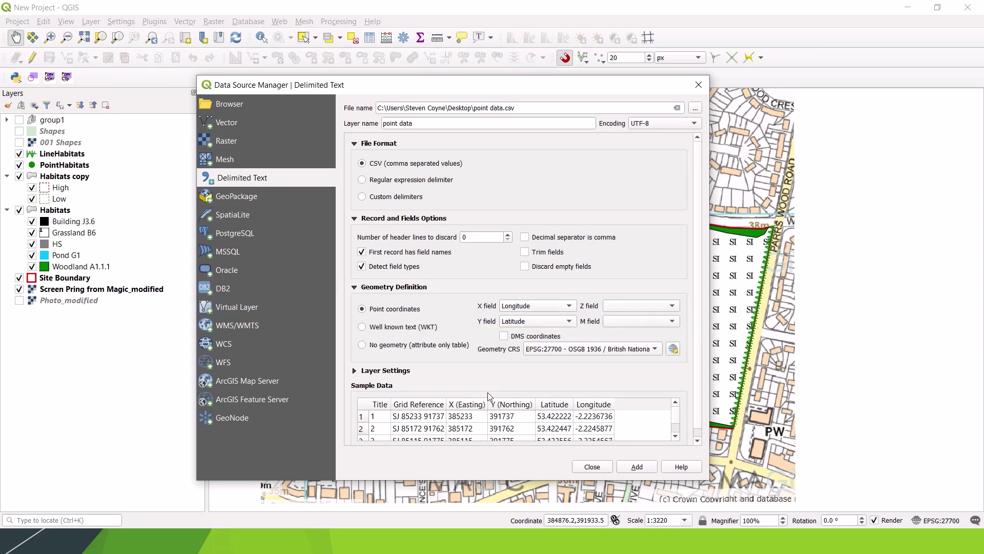
# Choose X (Easting) as the X field and Y (Northing) as the Y field.
pyautogui.click(543, 305)
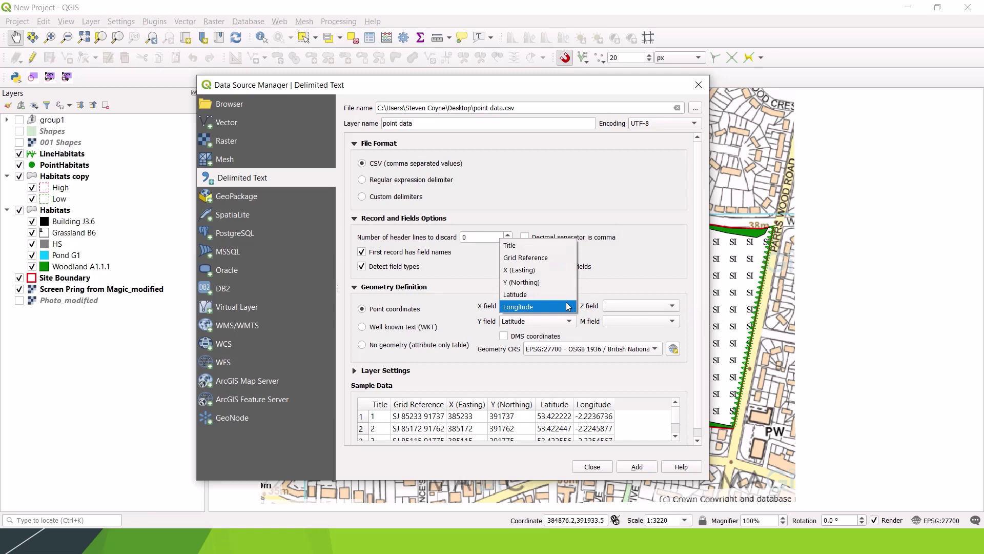
pyautogui.click(539, 268)
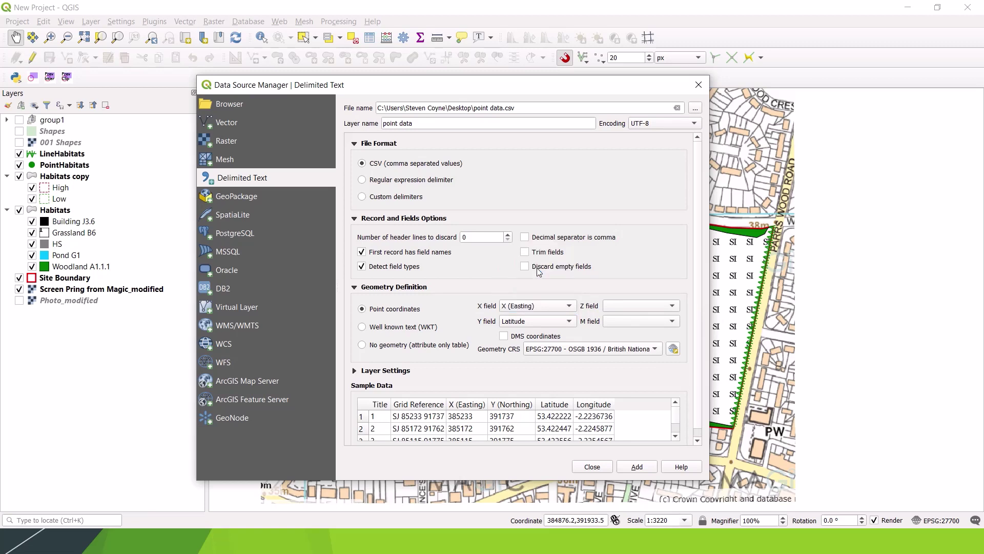
pyautogui.click(564, 321)
pyautogui.click(526, 310)
pyautogui.moveTo(679, 419)
pyautogui.mouseDown()
pyautogui.moveTo(681, 431)
pyautogui.moveTo(679, 416)
pyautogui.mouseUp()
# Try Longitude/Latitude as the X/Y fields with WGS 84 as the geometry CRS.
pyautogui.click(567, 320)
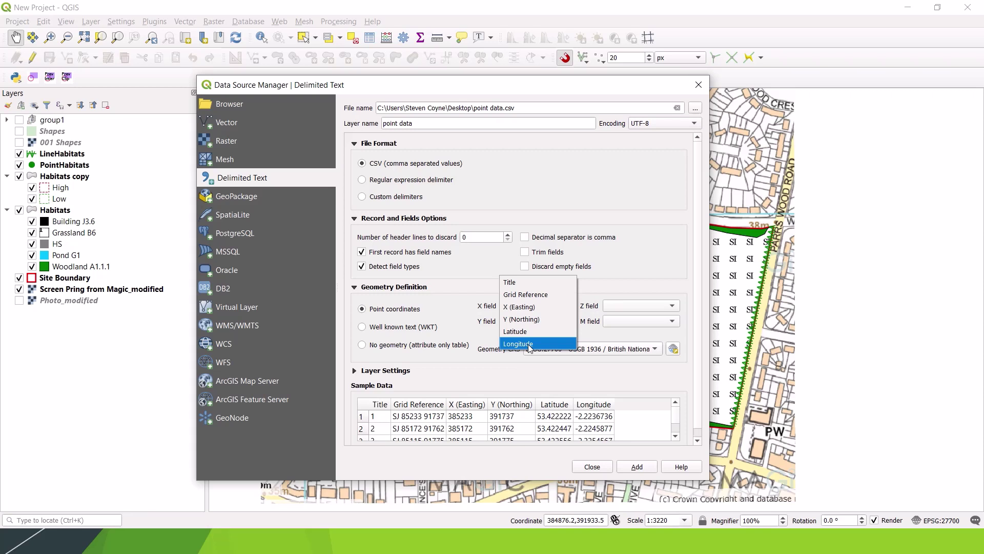
pyautogui.click(528, 343)
pyautogui.click(570, 322)
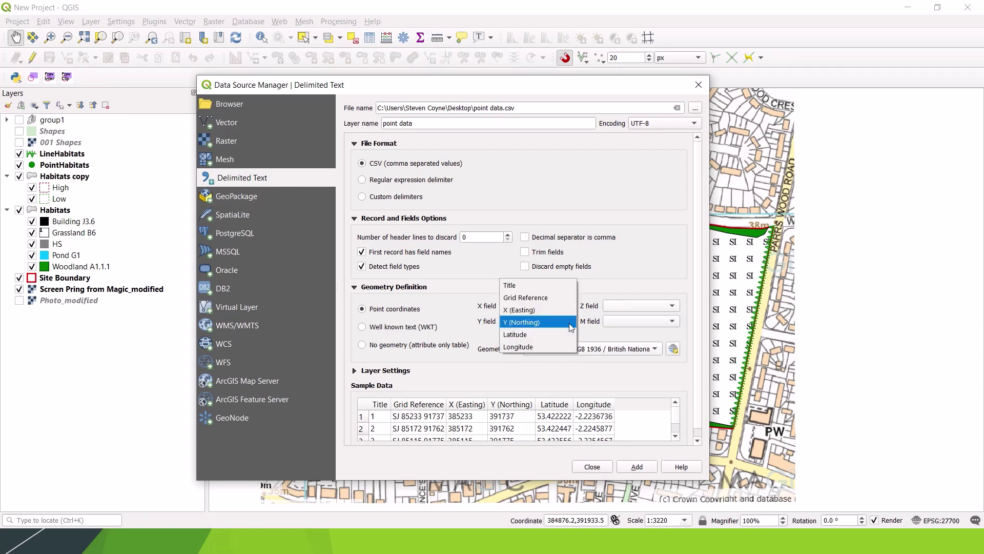
pyautogui.click(521, 334)
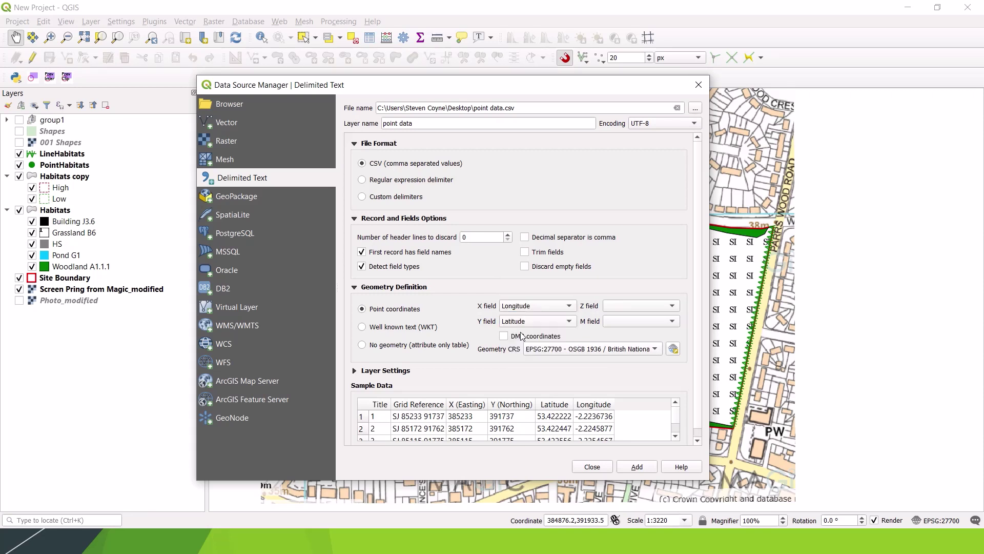
pyautogui.click(656, 349)
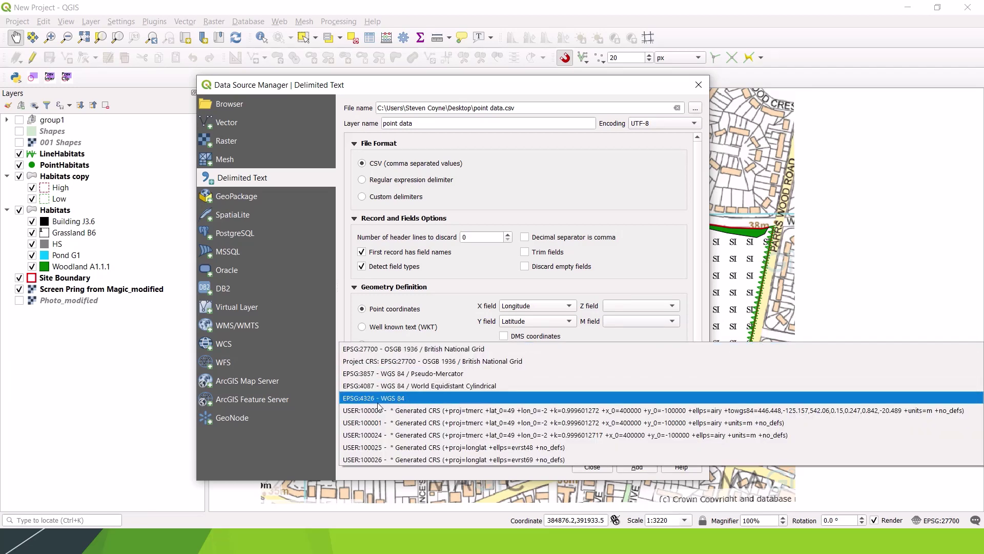
pyautogui.click(413, 399)
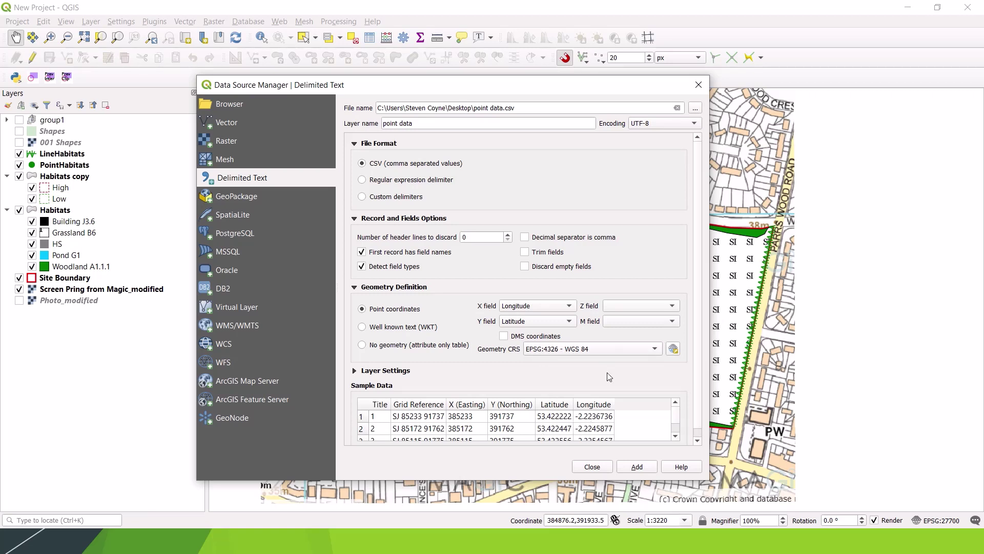
# Revert to EPSG:27700 with X (Easting)/Y (Northing) fields and add the point data layer.
pyautogui.click(655, 349)
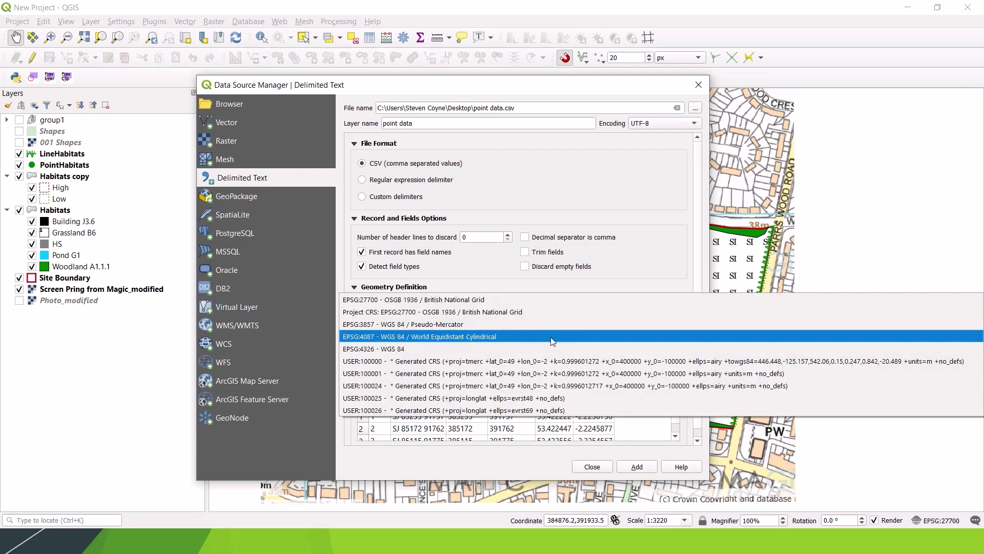
pyautogui.click(505, 312)
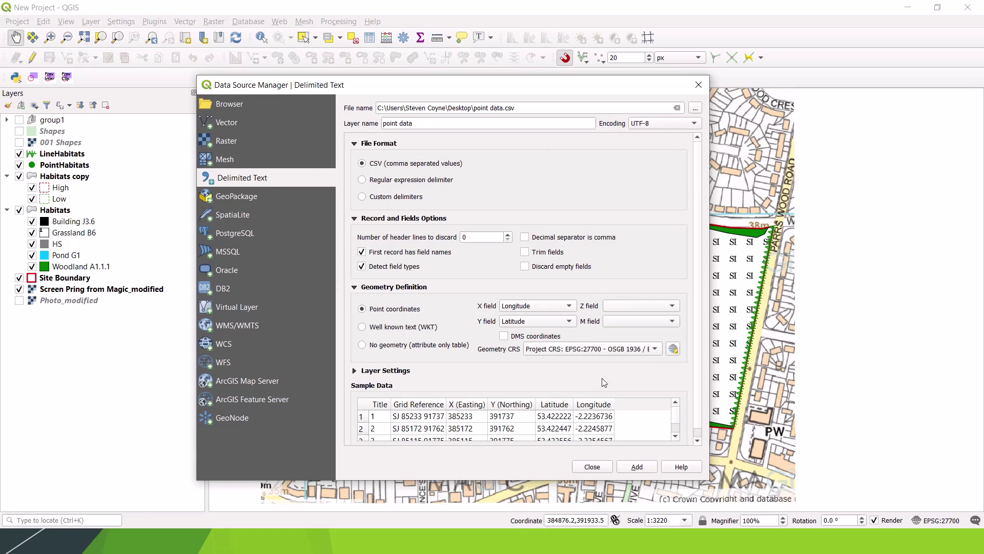
pyautogui.click(571, 309)
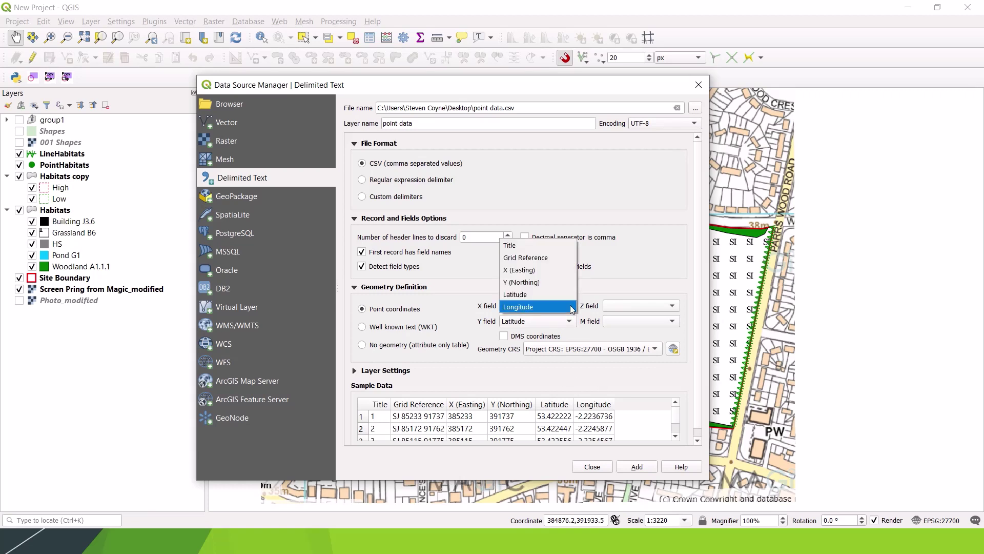
pyautogui.click(545, 269)
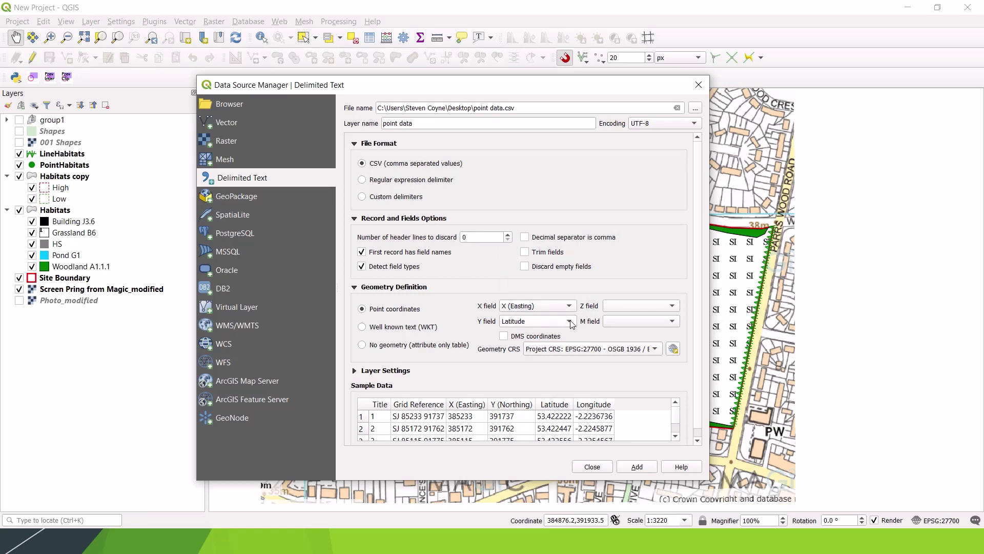
pyautogui.click(571, 321)
pyautogui.click(549, 311)
pyautogui.click(637, 467)
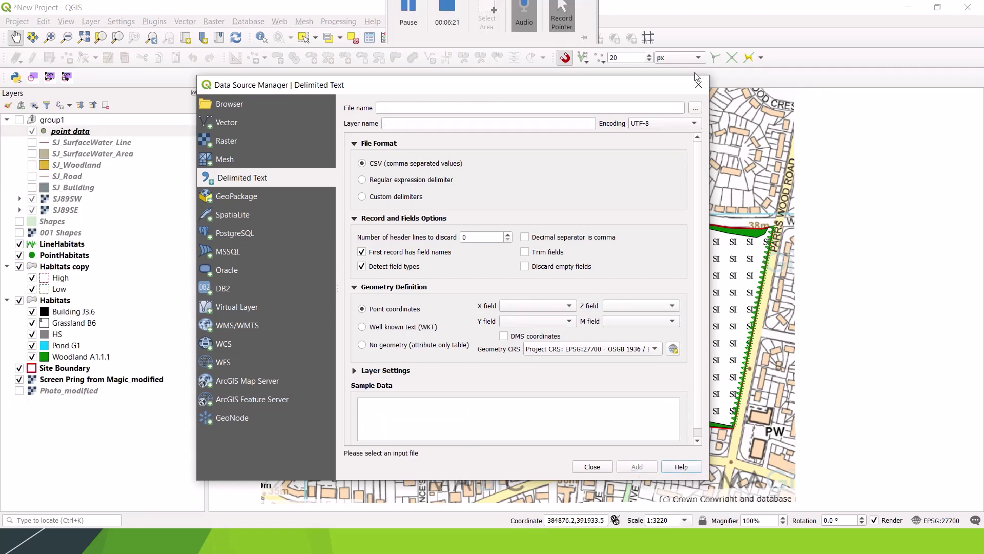
# Close the import window, move point data out of group1, and hide the Habitats layers.
pyautogui.click(592, 467)
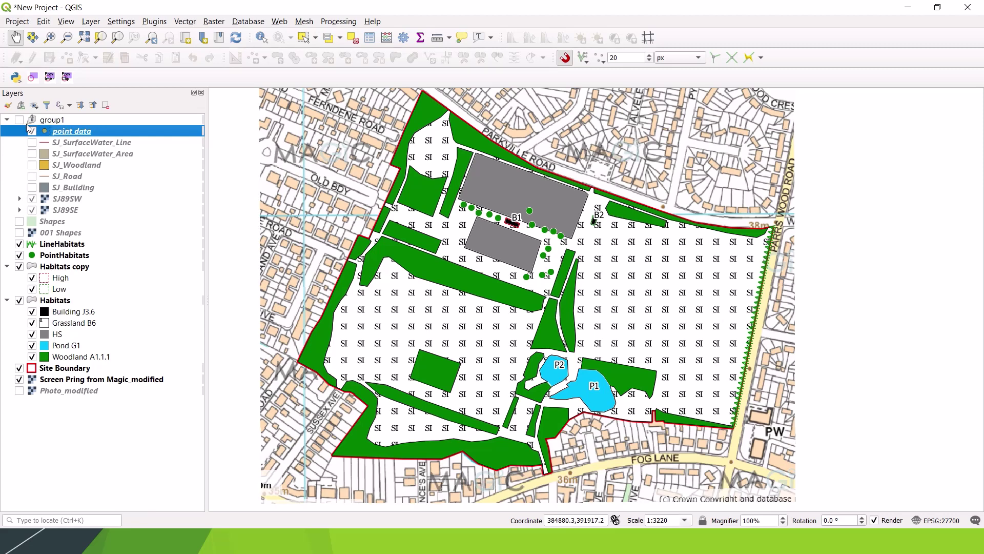
pyautogui.moveTo(72, 132); pyautogui.dragTo(116, 241)
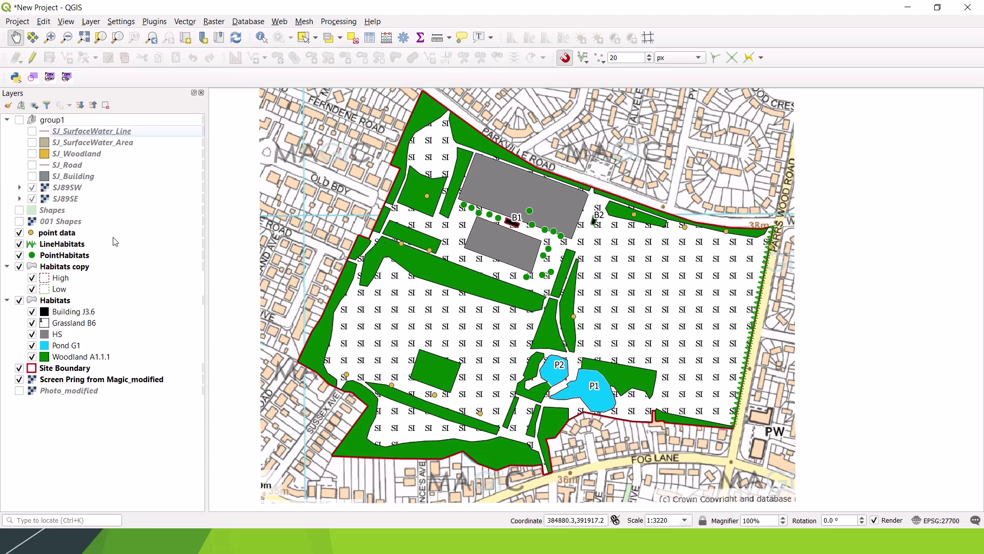
pyautogui.click(19, 266)
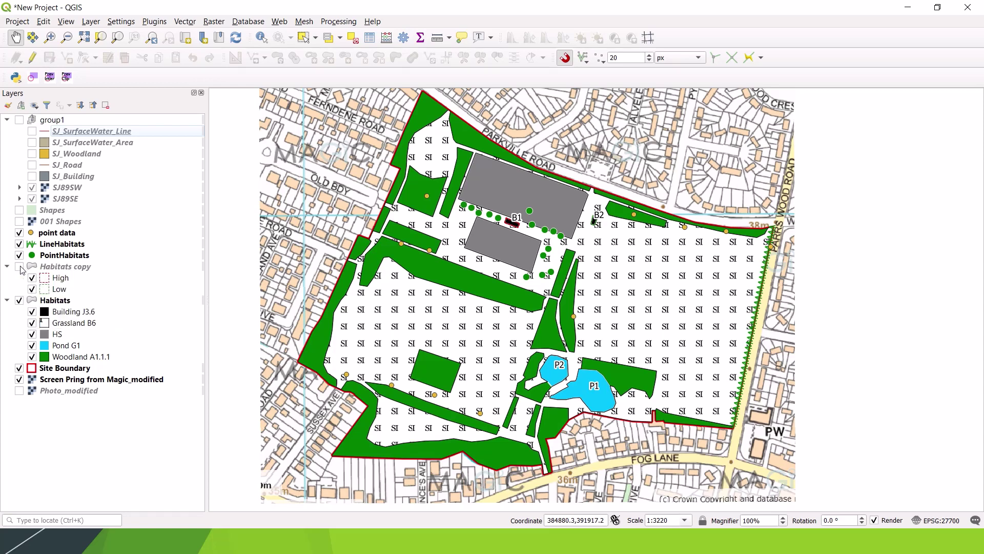
pyautogui.click(20, 300)
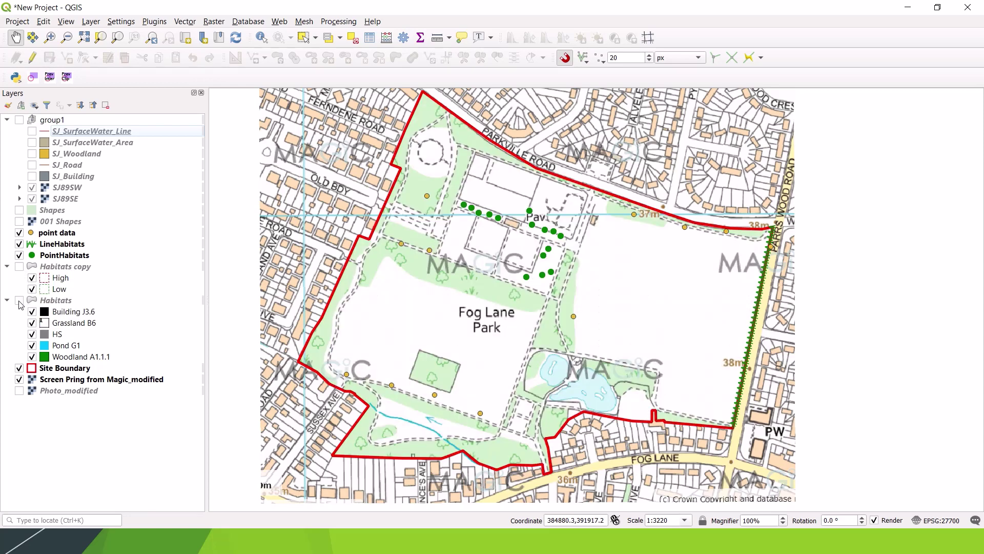
# Hide LineHabitats and PointHabitats, then open the point data layer's properties.
pyautogui.click(20, 244)
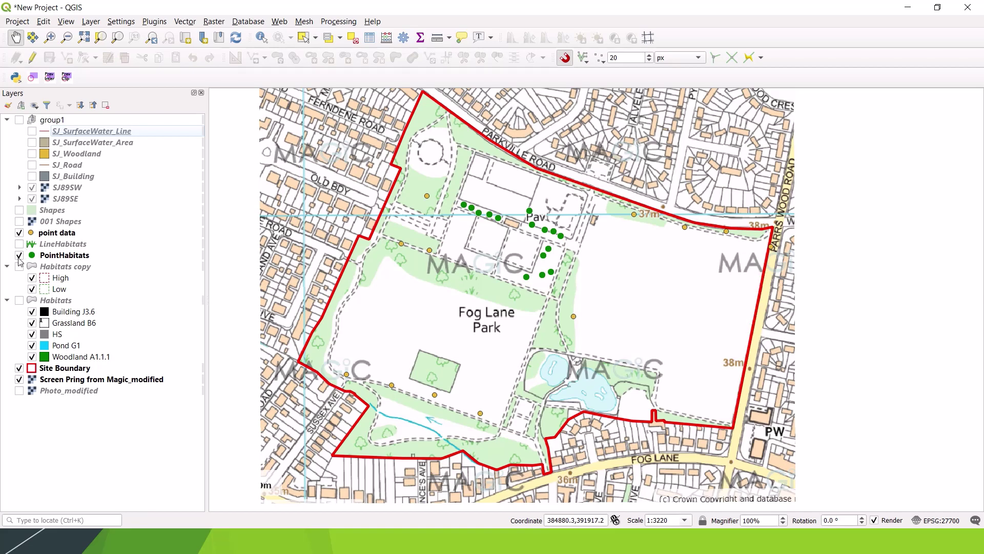
pyautogui.click(20, 255)
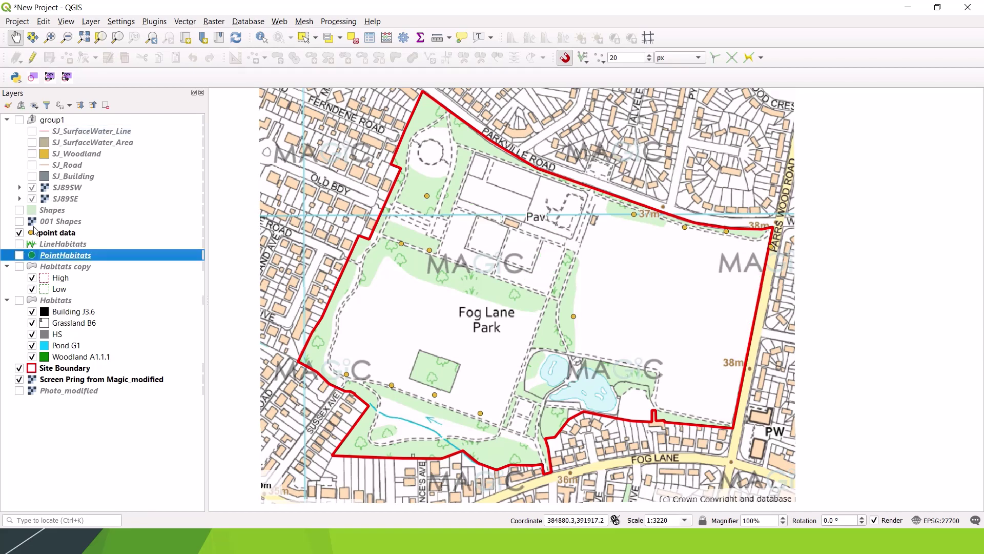
pyautogui.doubleClick(32, 234)
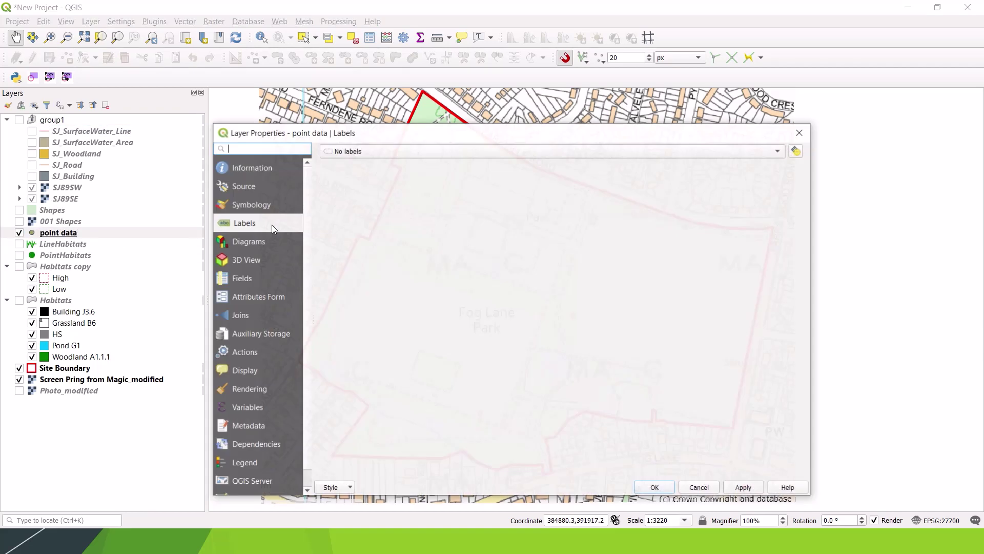
# Close the point data Layer Properties dialog without making changes.
pyautogui.click(801, 134)
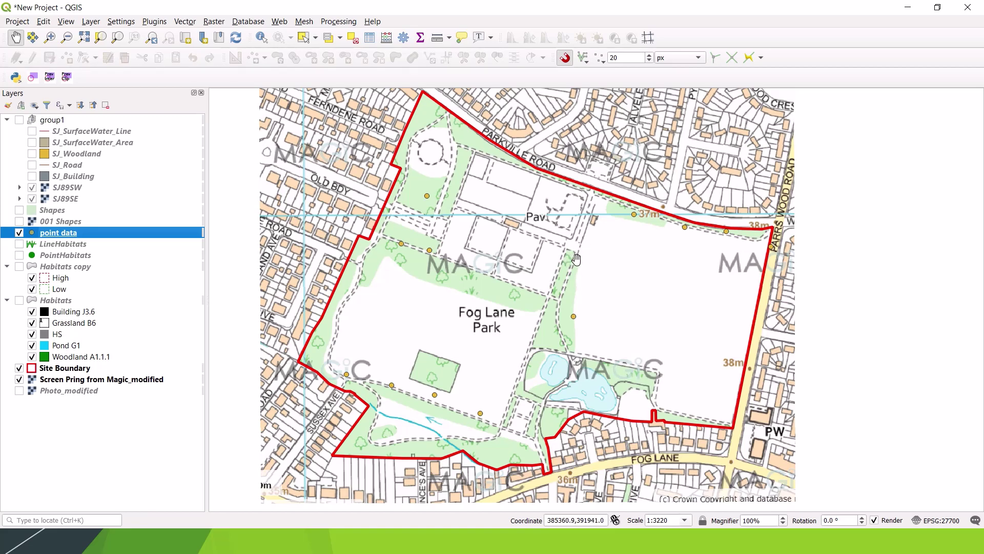
# Export the point data layer as a 'Bat Data' shapefile in the Shapefiles folder and add it to the map.
pyautogui.rightClick(80, 234)
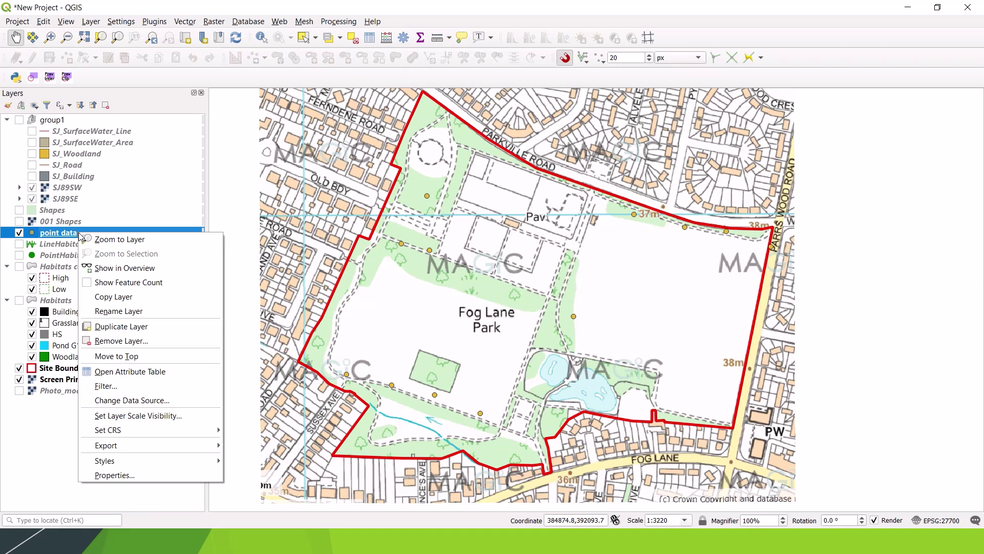
pyautogui.moveTo(202, 450)
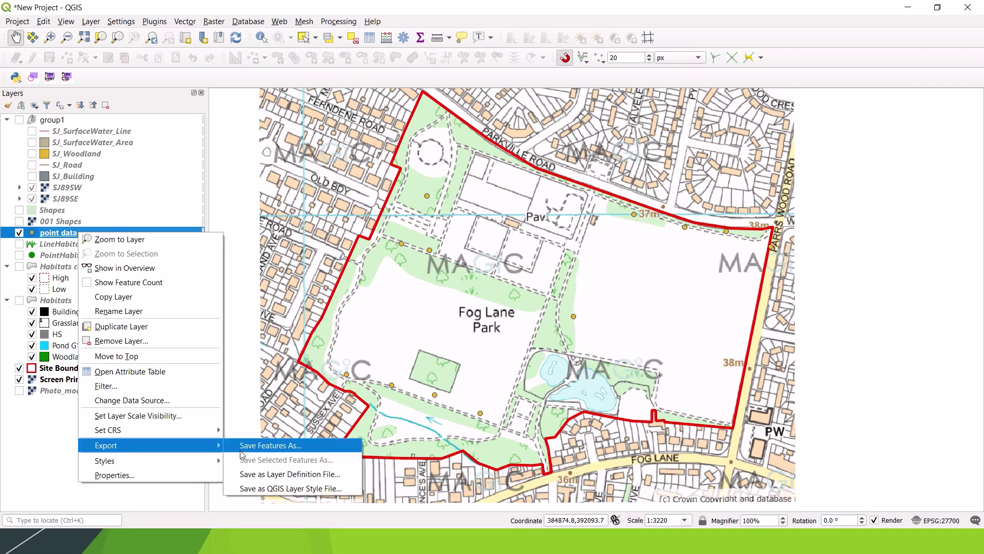
pyautogui.click(253, 455)
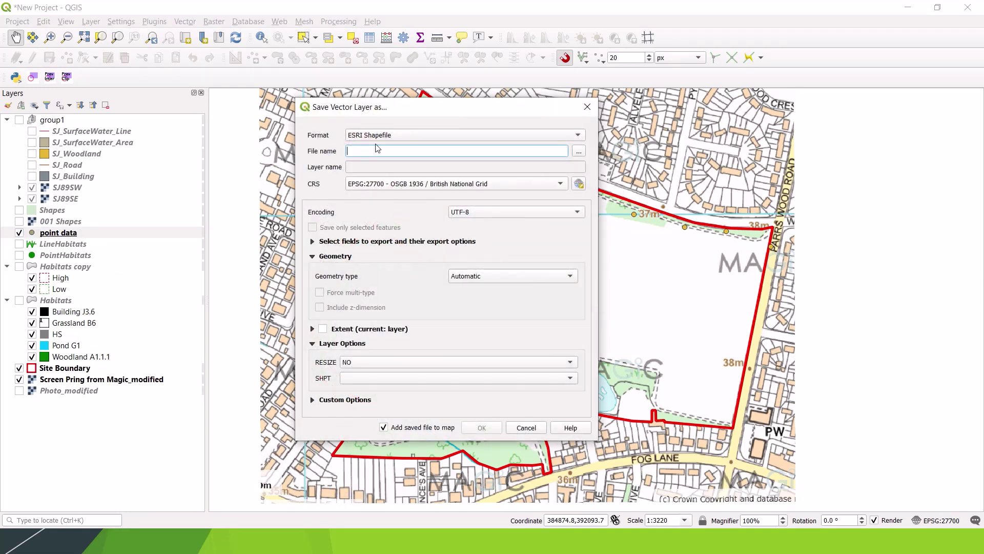
pyautogui.click(579, 151)
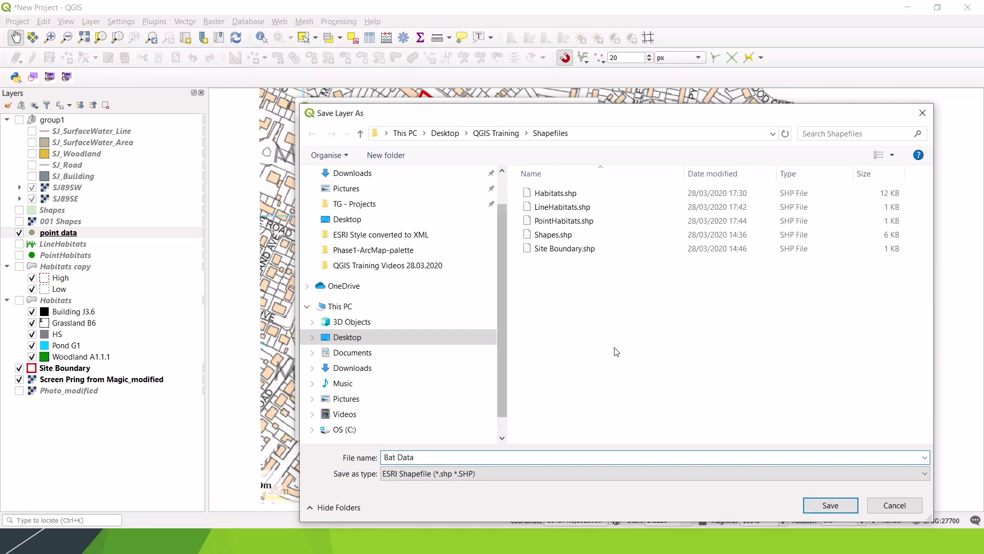
pyautogui.click(835, 509)
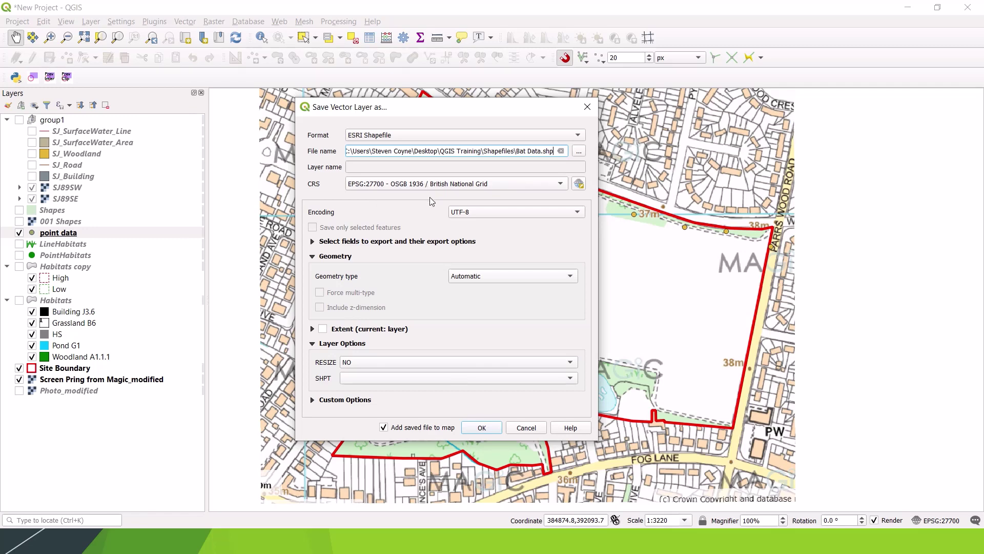
pyautogui.click(482, 429)
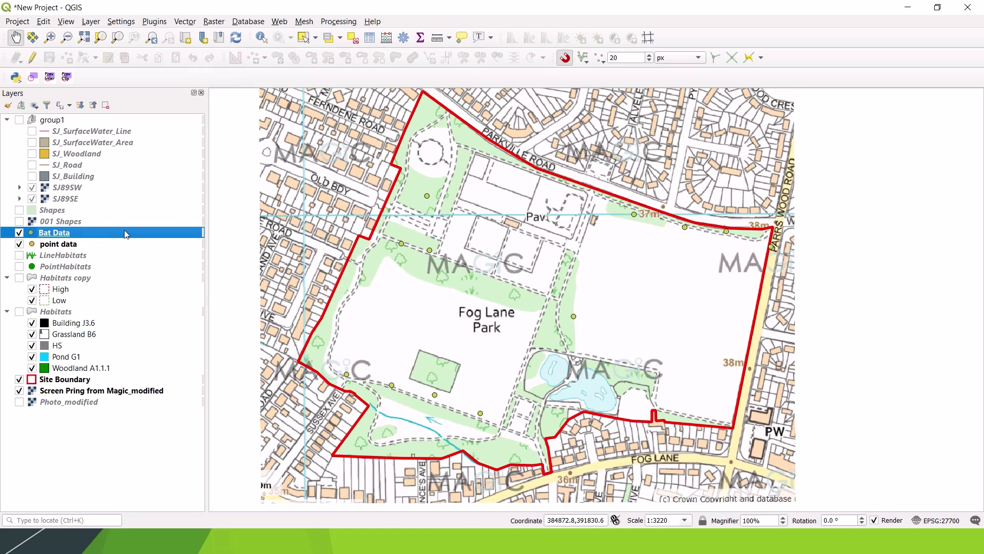
# Hide the original point data layer so only Bat Data shows.
pyautogui.click(65, 246)
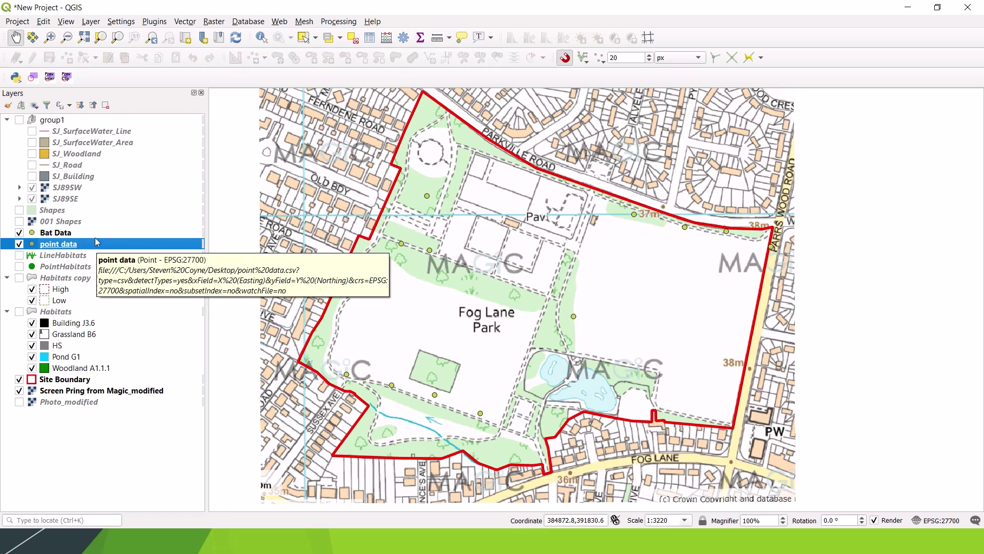
pyautogui.click(56, 232)
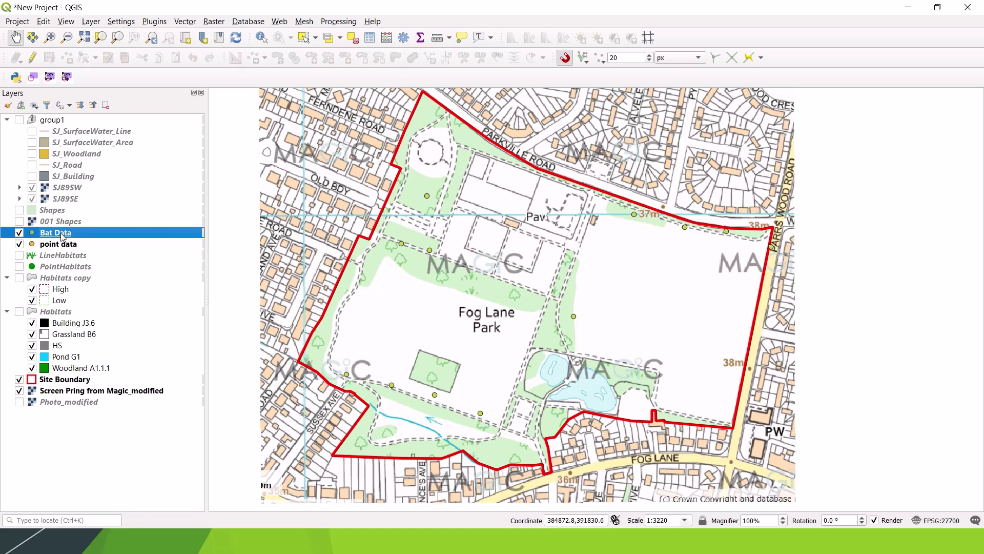
pyautogui.click(19, 244)
# Open Bat Data's symbology and choose the airport marker symbol.
pyautogui.doubleClick(56, 237)
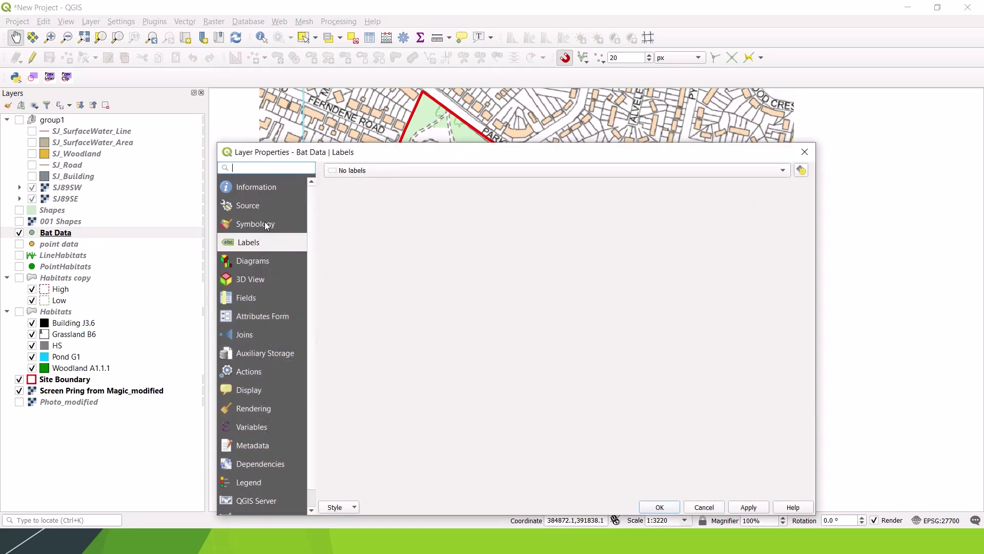
pyautogui.click(264, 224)
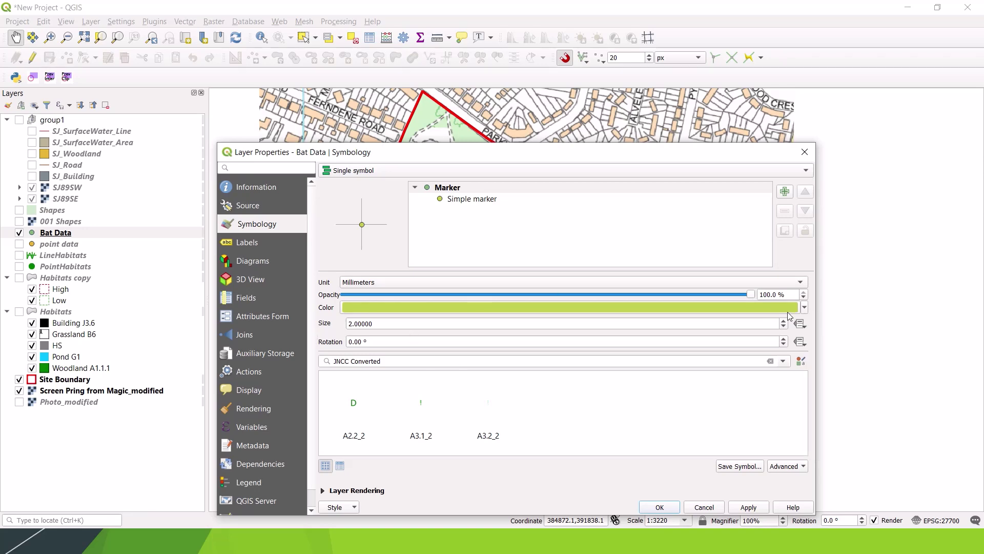
pyautogui.moveTo(573, 154); pyautogui.dragTo(567, 55)
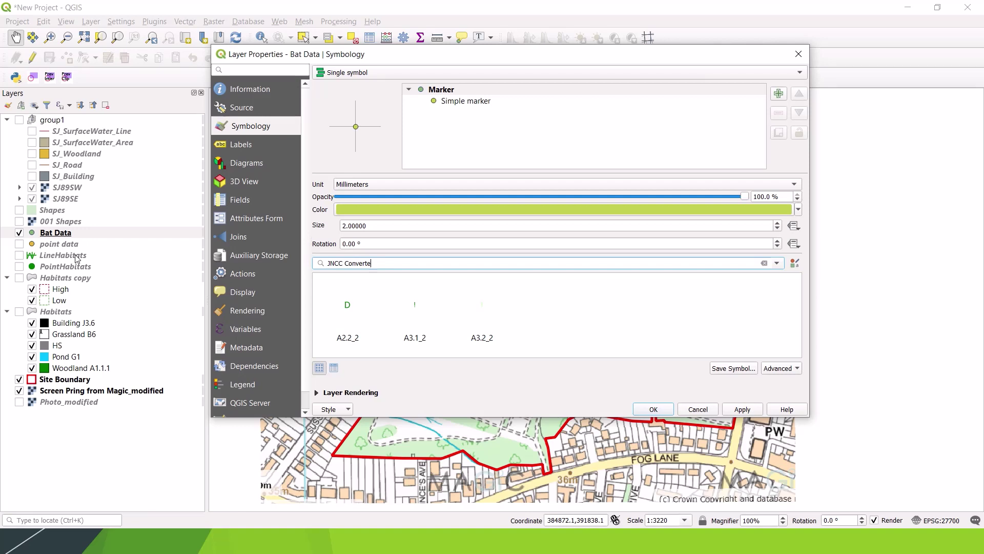
pyautogui.press('BackSpace')
pyautogui.press('BackSpace')
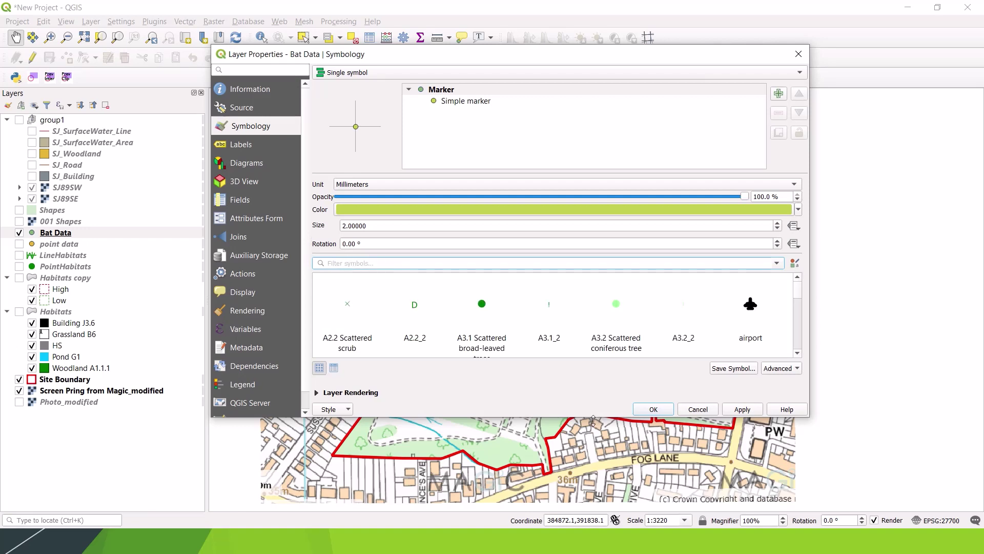
pyautogui.moveTo(598, 419); pyautogui.dragTo(590, 491)
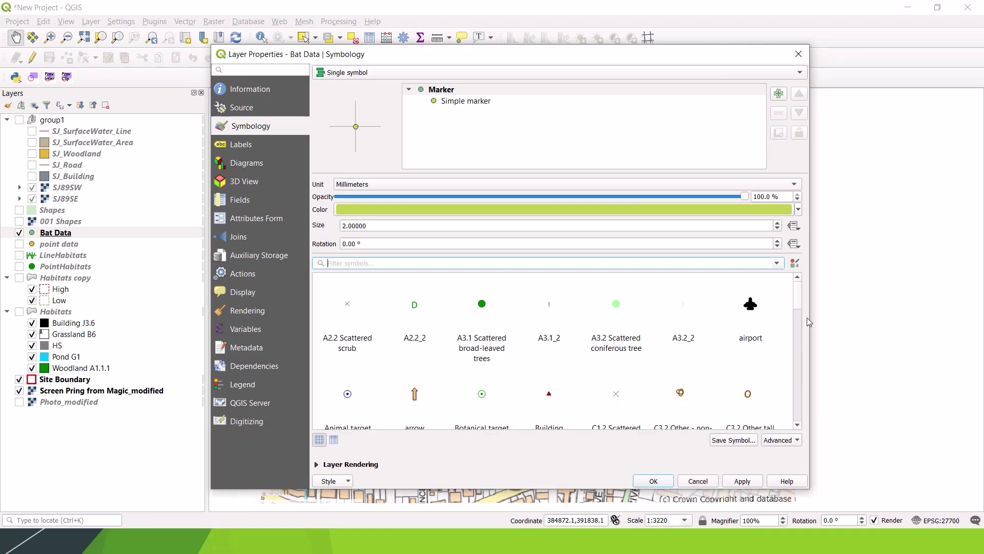
pyautogui.click(749, 307)
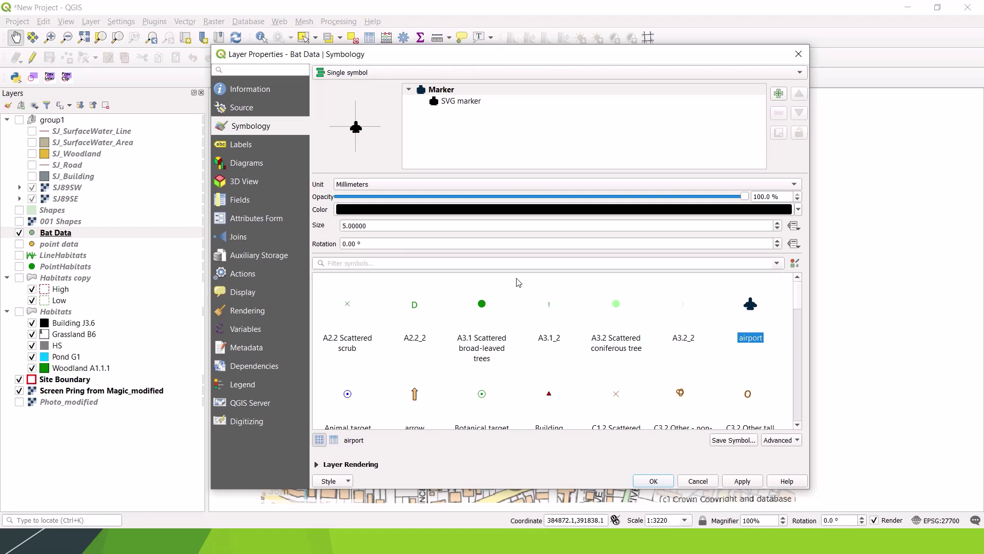
# Set the airport marker colour to black and apply the style.
pyautogui.click(798, 209)
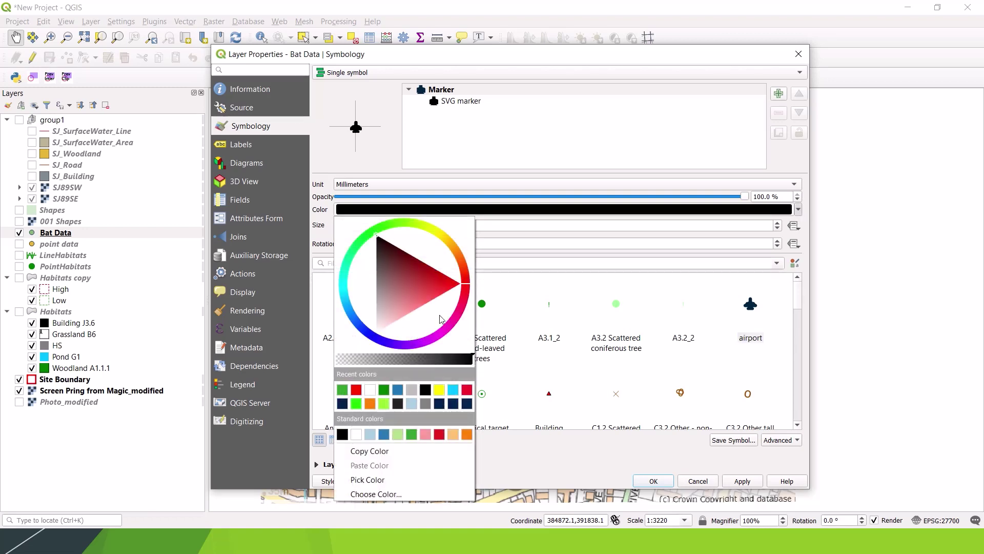
pyautogui.click(384, 404)
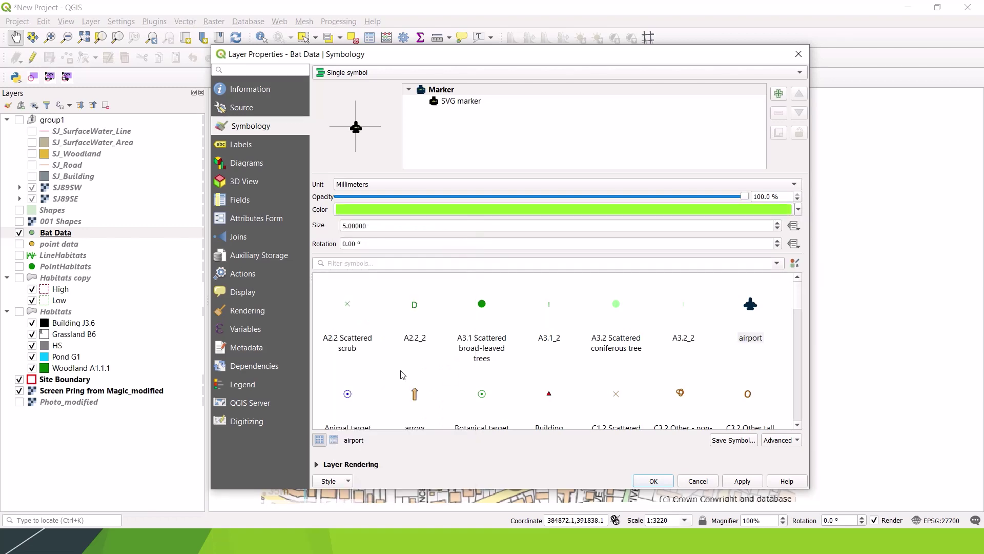
pyautogui.click(798, 209)
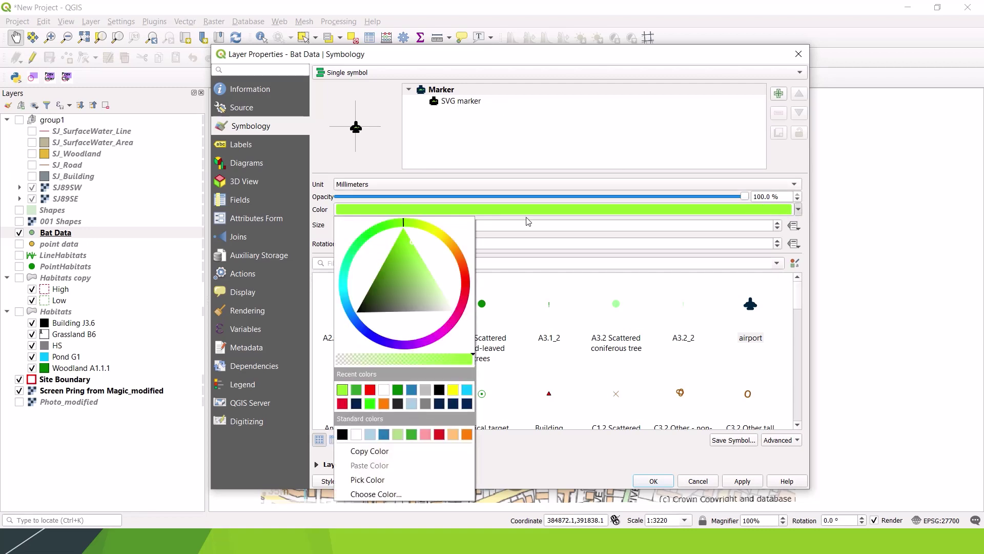
pyautogui.click(400, 404)
pyautogui.click(733, 482)
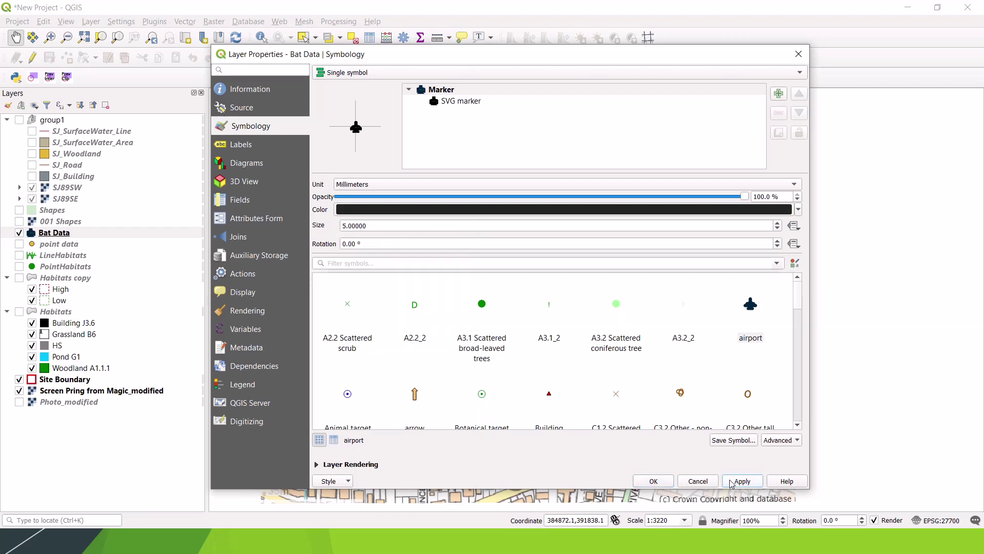
pyautogui.click(652, 481)
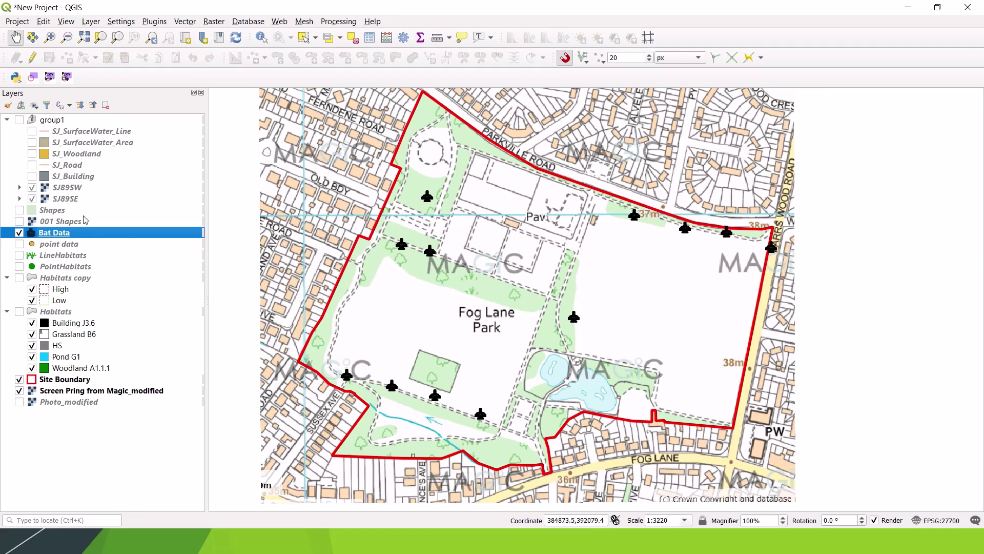
# Turn on single labels for Bat Data using the Title field as the label value.
pyautogui.rightClick(63, 234)
pyautogui.click(100, 489)
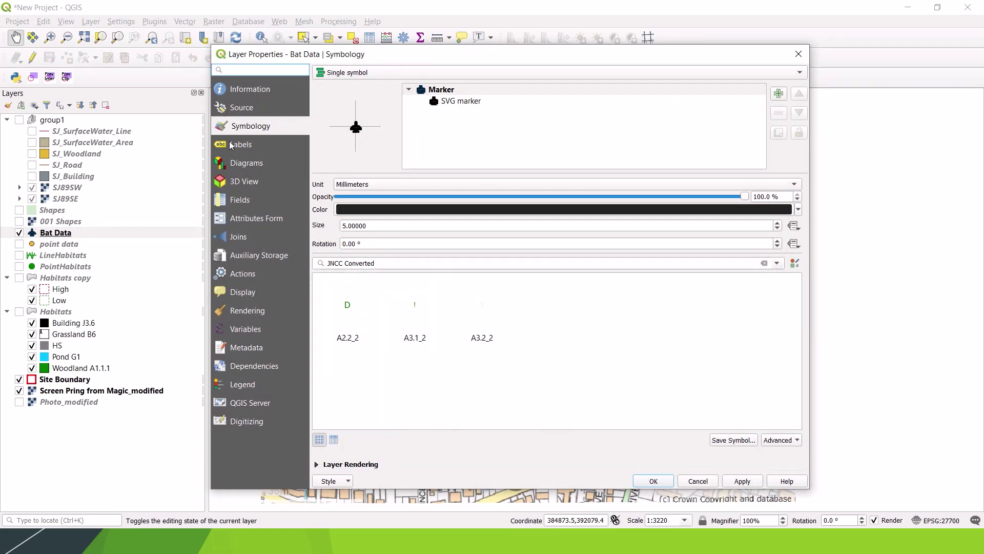
pyautogui.click(231, 145)
pyautogui.click(777, 77)
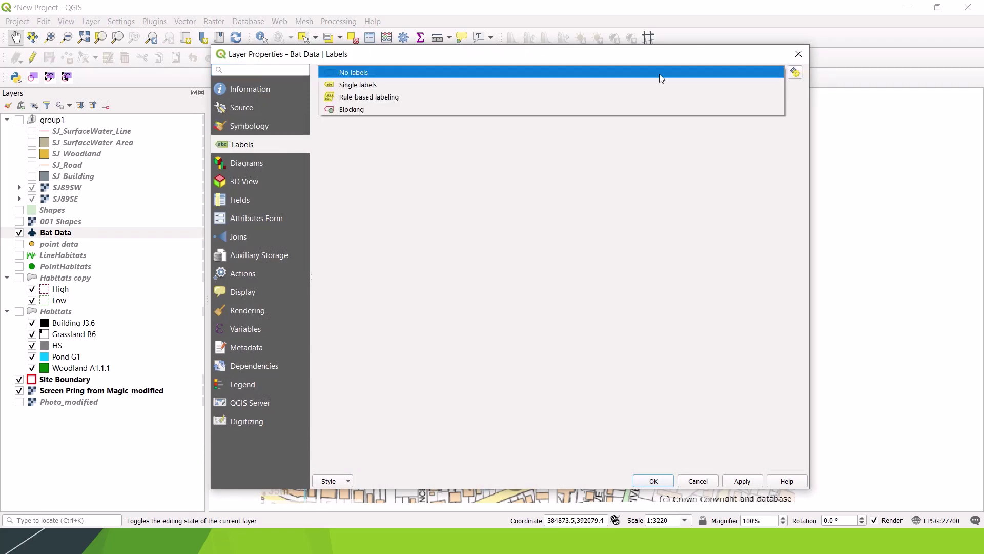
pyautogui.click(431, 87)
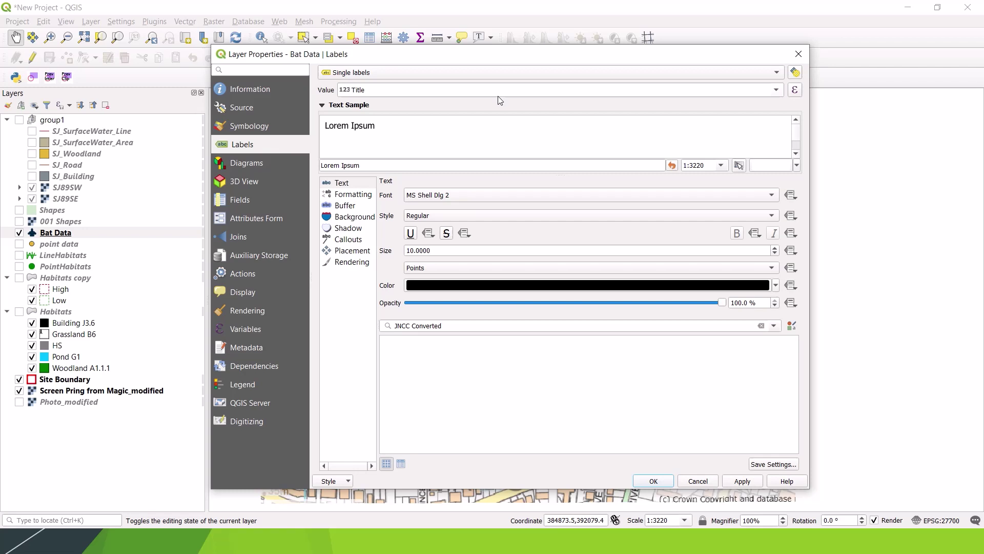
pyautogui.click(776, 91)
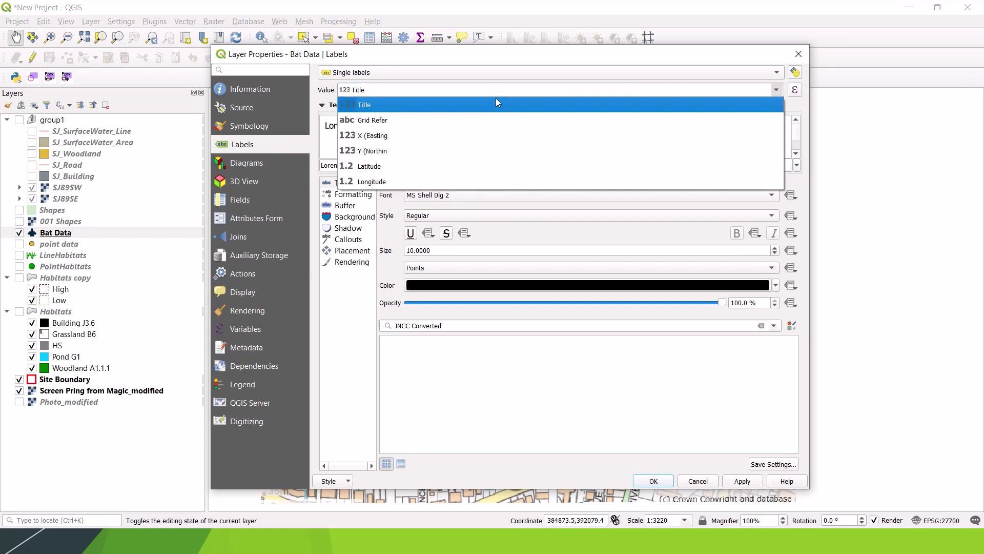
pyautogui.click(376, 106)
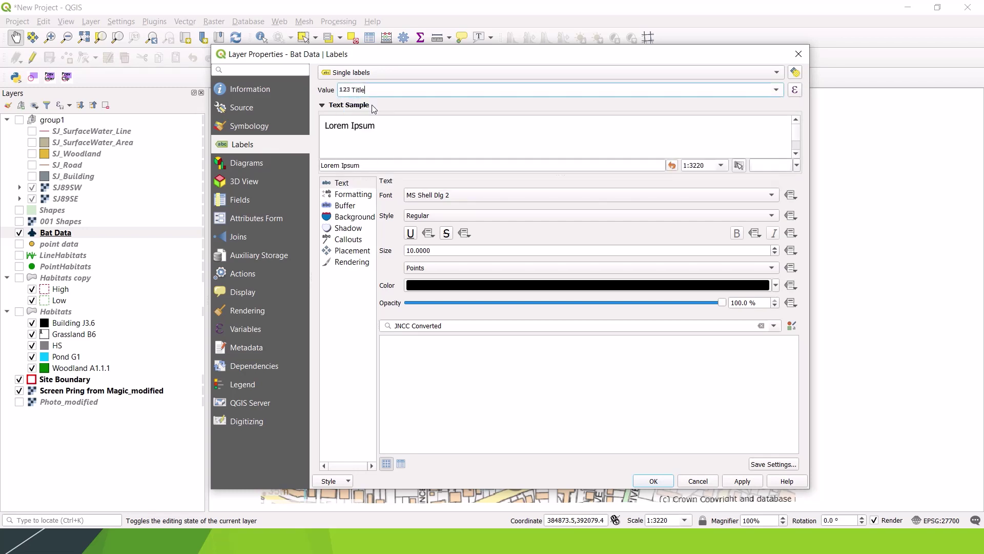
# Draw a text buffer around the labels and apply the label settings.
pyautogui.click(352, 207)
pyautogui.click(384, 194)
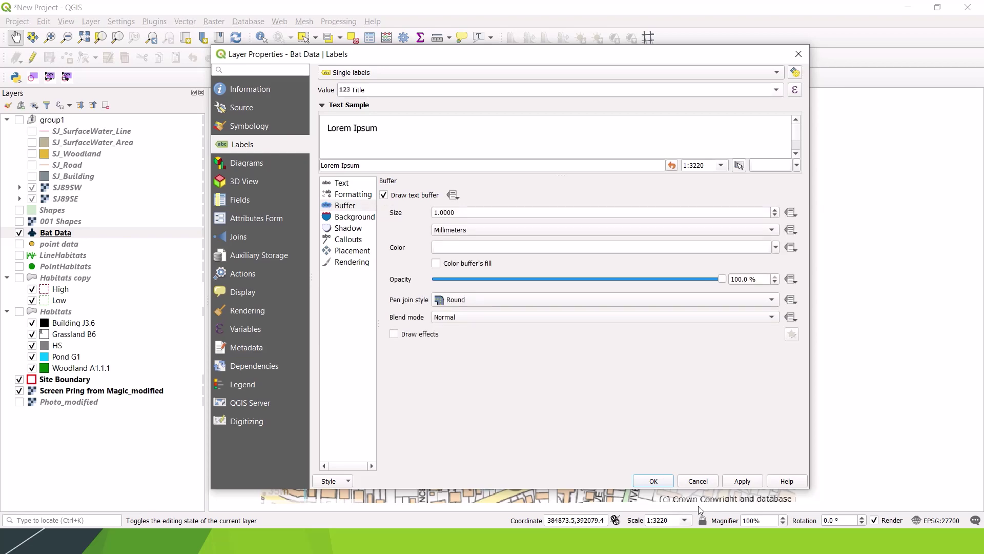
pyautogui.click(742, 481)
pyautogui.click(654, 481)
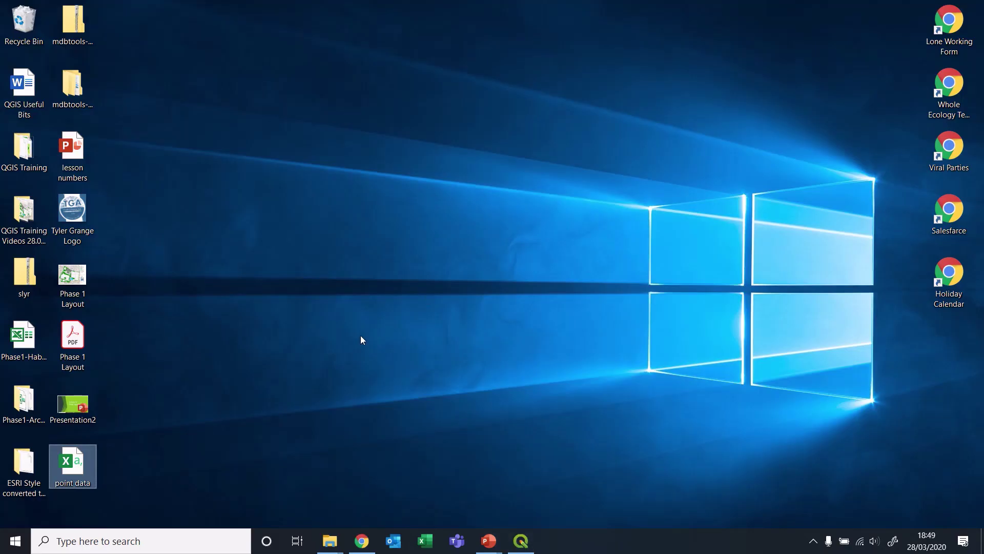
# Open the Documents folder from the File Explorer taskbar icon.
pyautogui.click(292, 332)
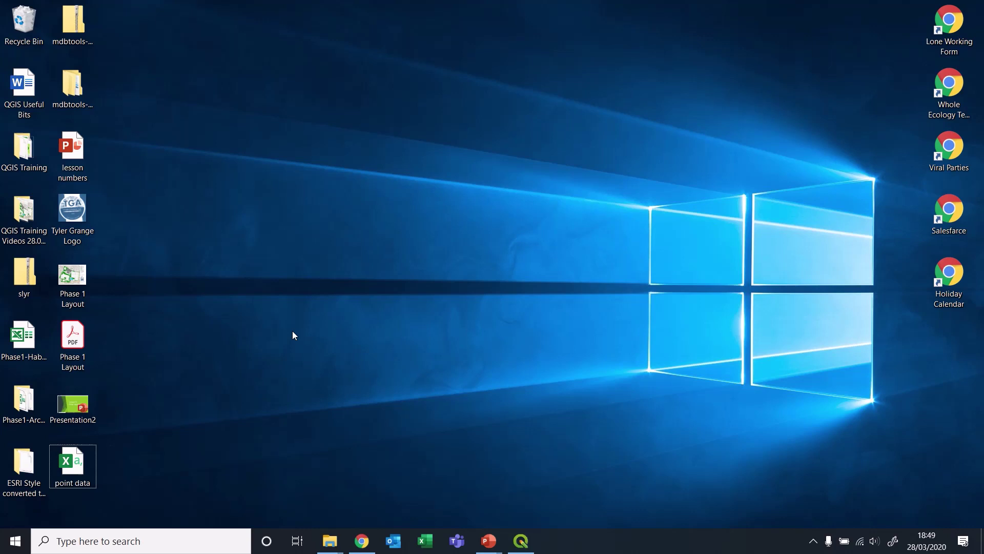
pyautogui.click(328, 549)
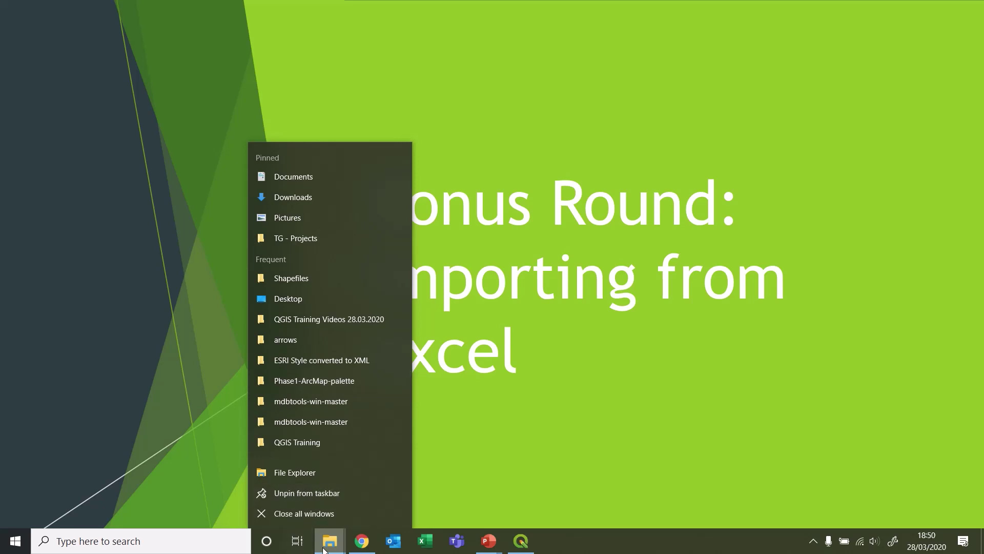
pyautogui.click(721, 531)
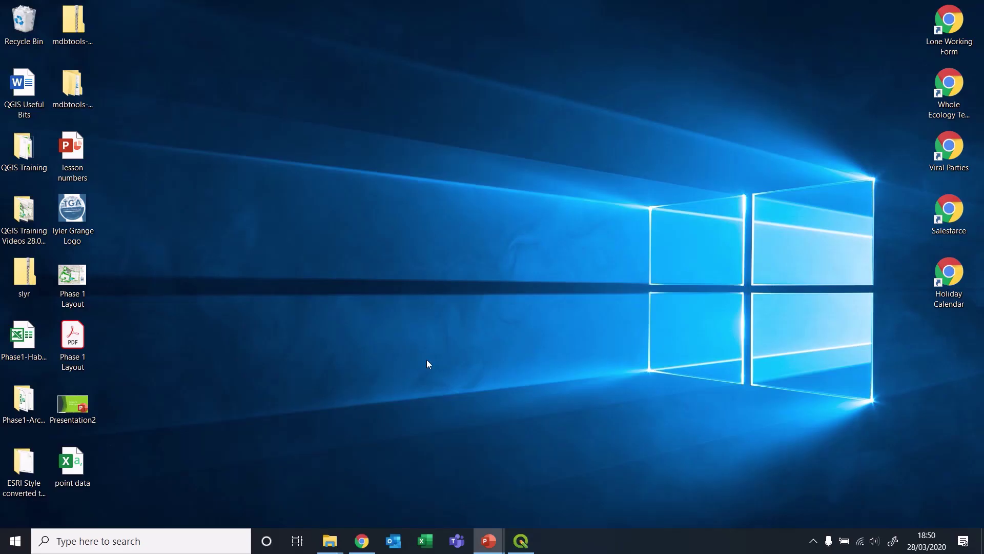
pyautogui.rightClick(330, 541)
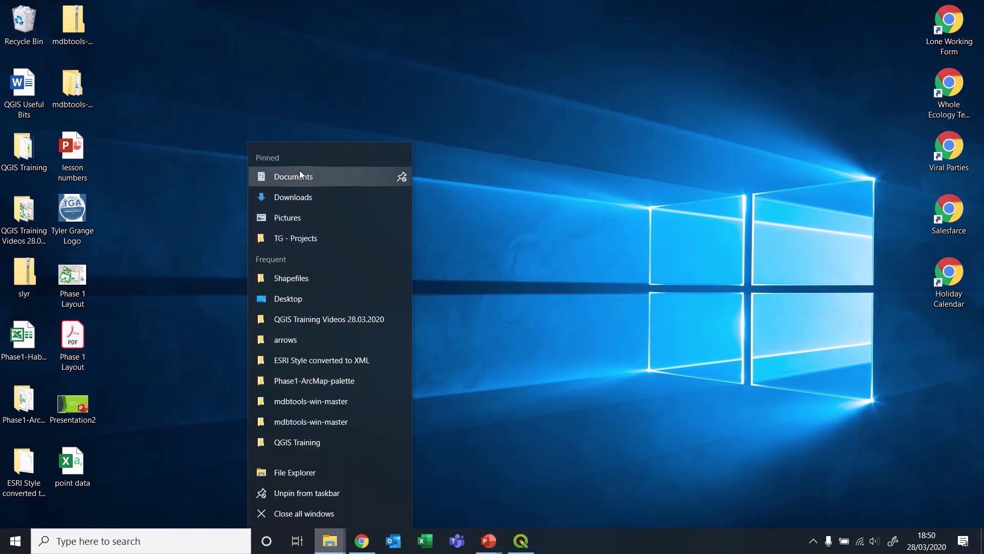
pyautogui.click(465, 373)
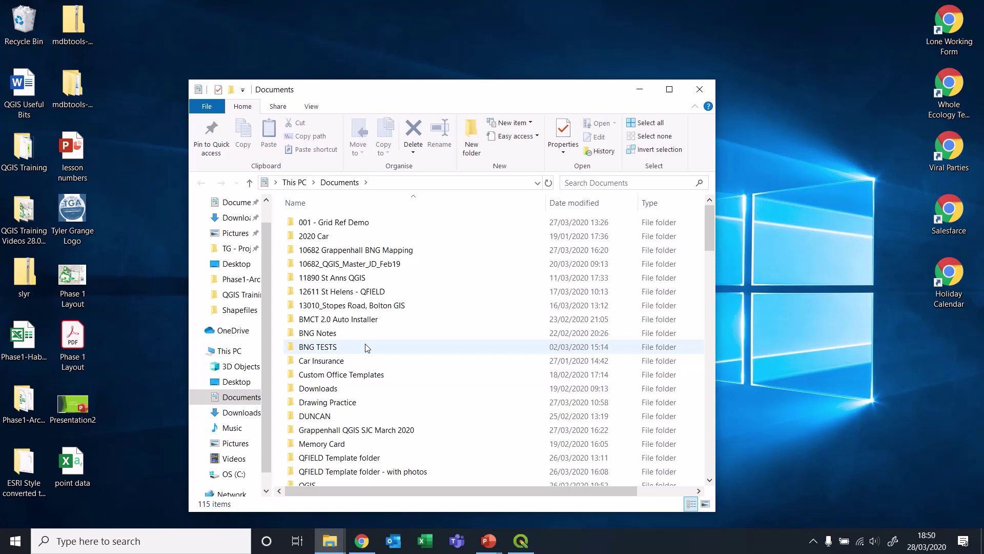
# Go to QGIS Training Resources > TG internal QGIS Course 3.10 March 2020 > 001 - Grid Ref Demo and launch Grid ref demo.
pyautogui.scroll(-3, 354, 379)
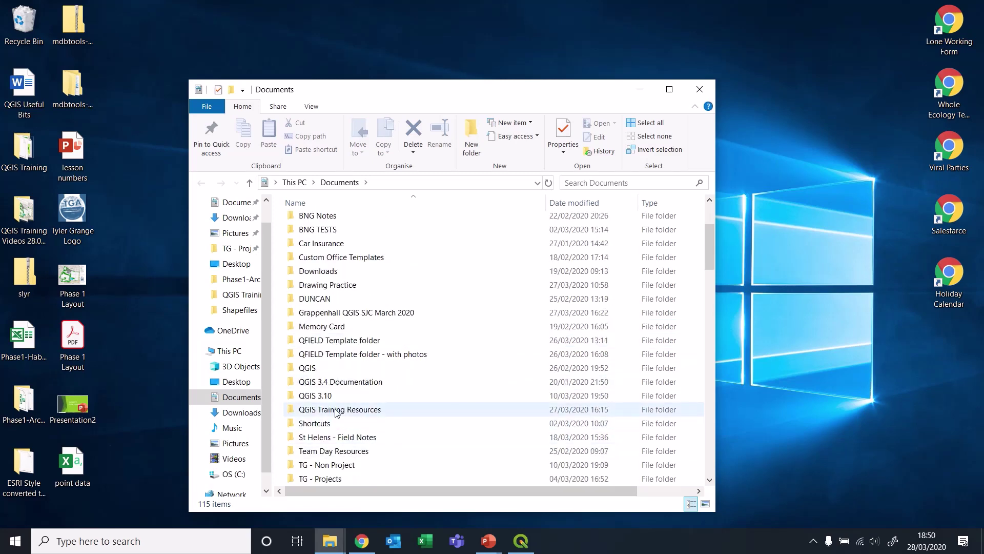
pyautogui.doubleClick(337, 410)
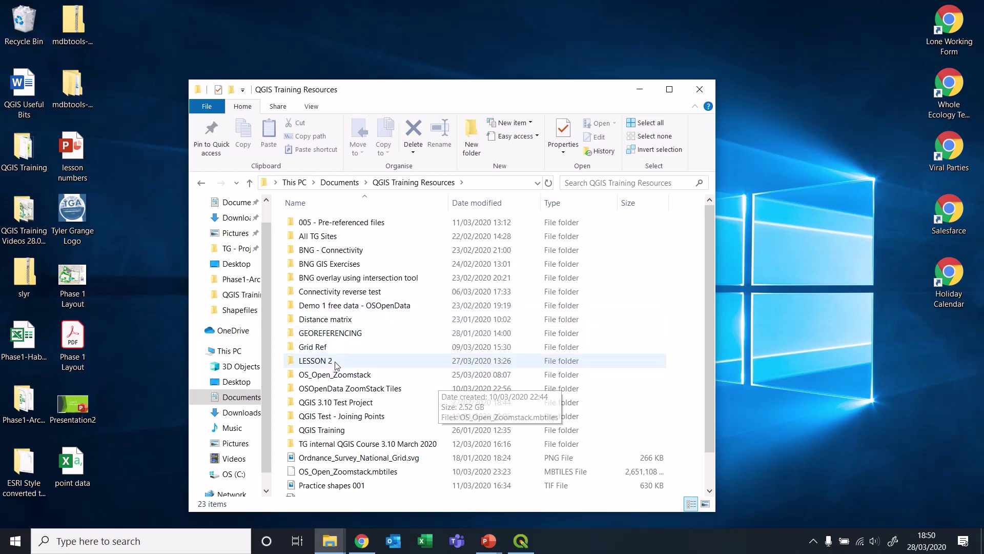
pyautogui.doubleClick(410, 444)
pyautogui.doubleClick(352, 223)
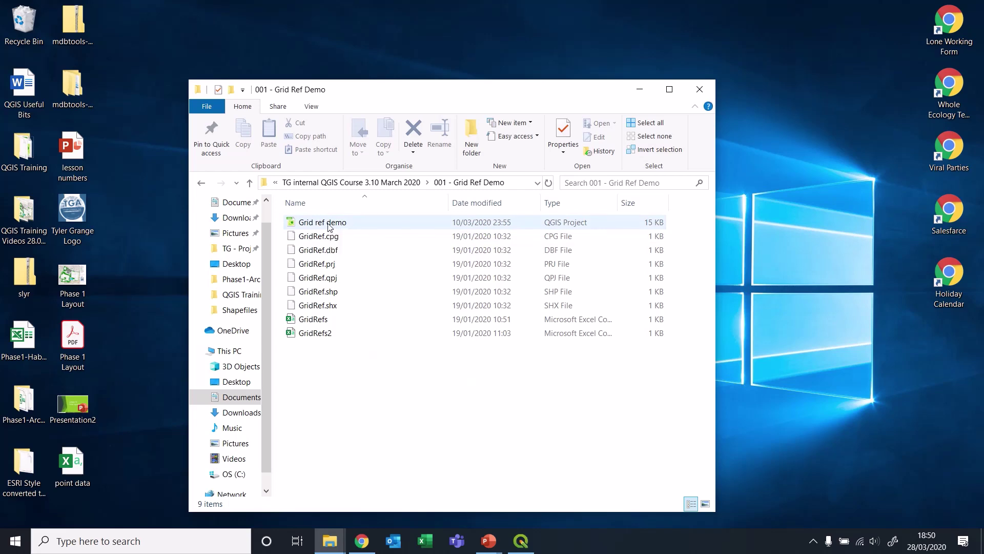
pyautogui.doubleClick(332, 224)
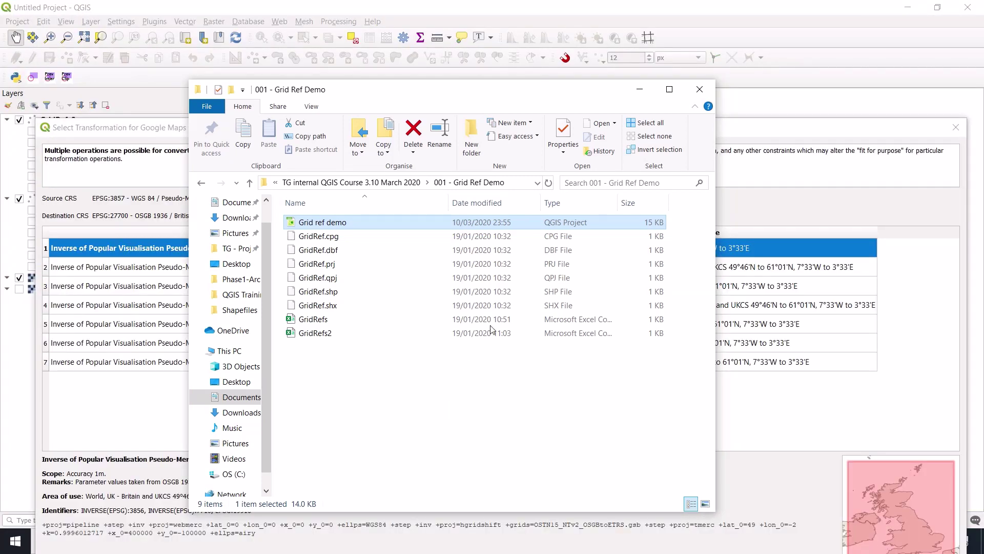
pyautogui.click(700, 89)
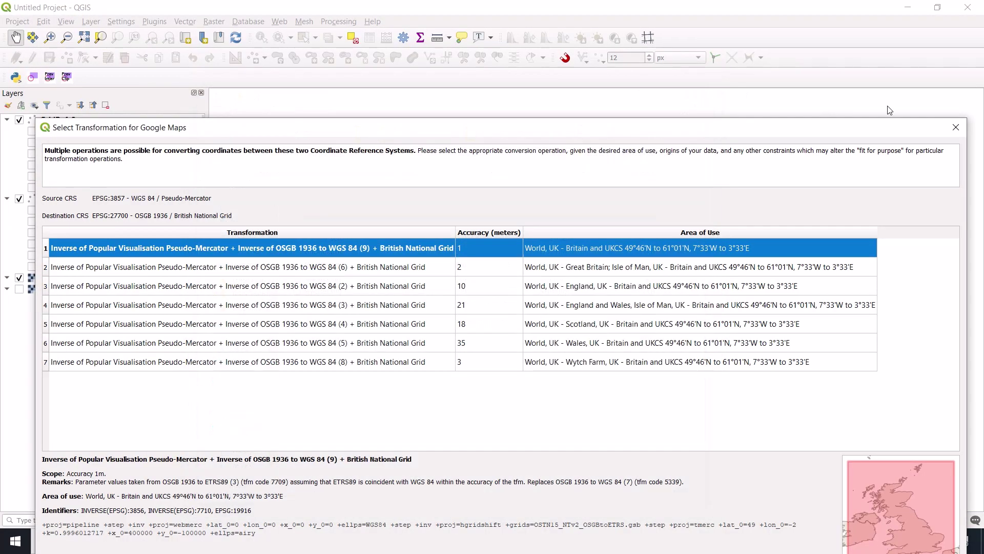
# Dismiss the transformation prompt and change the project CRS from EPSG:27700 to WGS 84 (EPSG:4326).
pyautogui.click(956, 127)
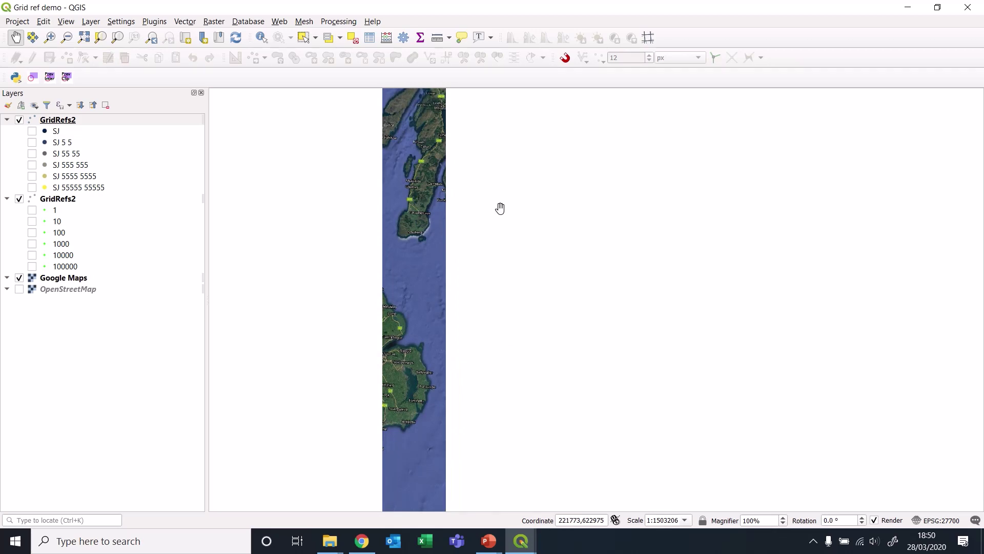
pyautogui.click(936, 521)
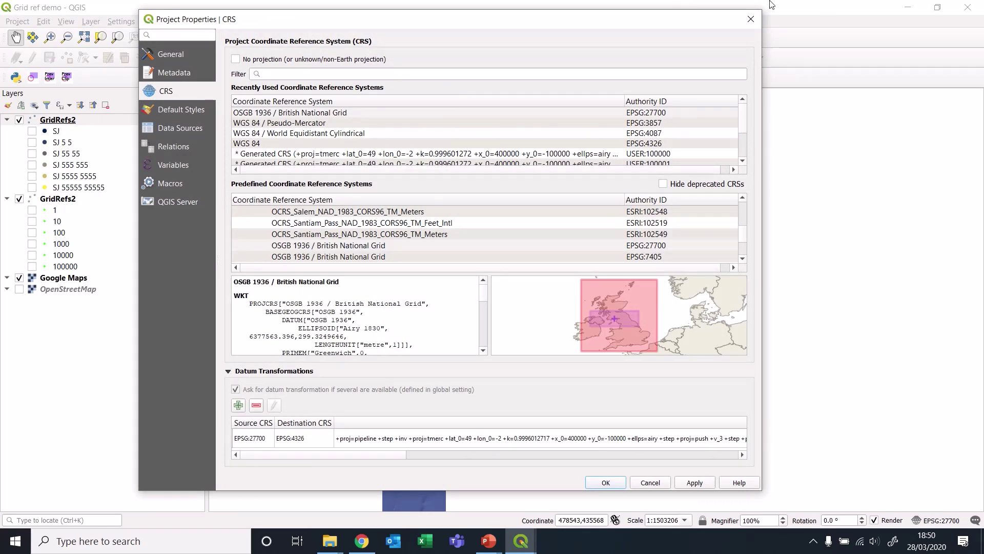
pyautogui.press('Escape')
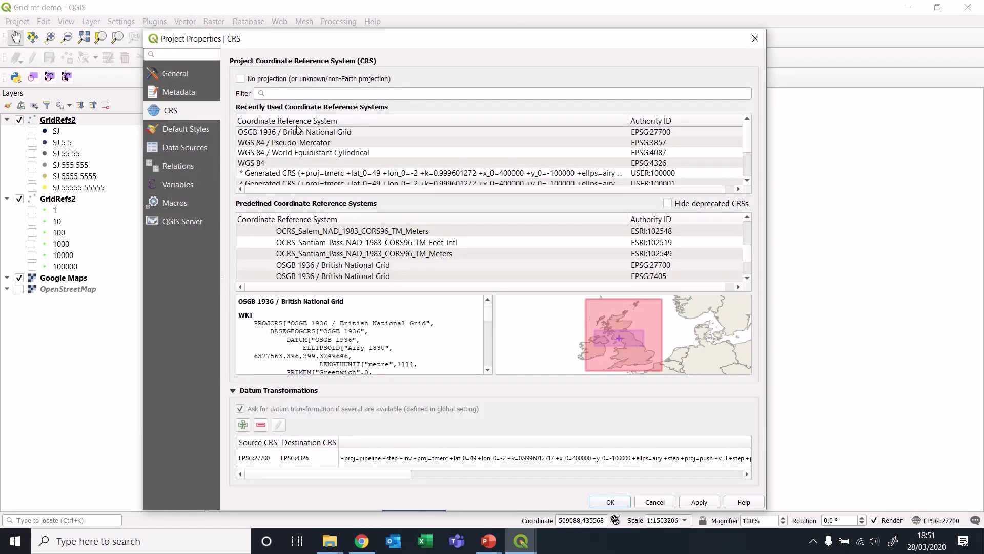
pyautogui.click(253, 164)
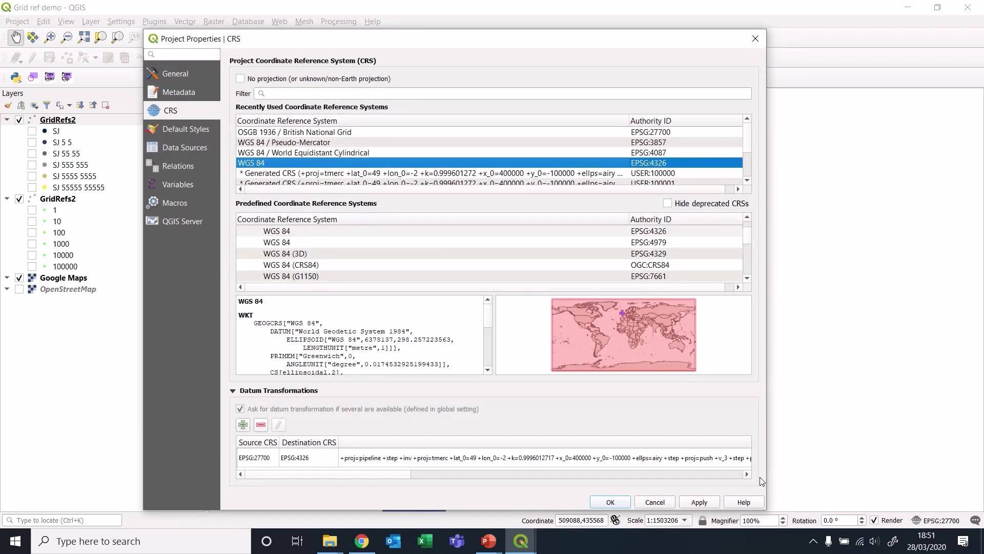
pyautogui.click(699, 502)
# Close the project properties, then zoom out and pan until all of Great Britain is visible.
pyautogui.click(626, 502)
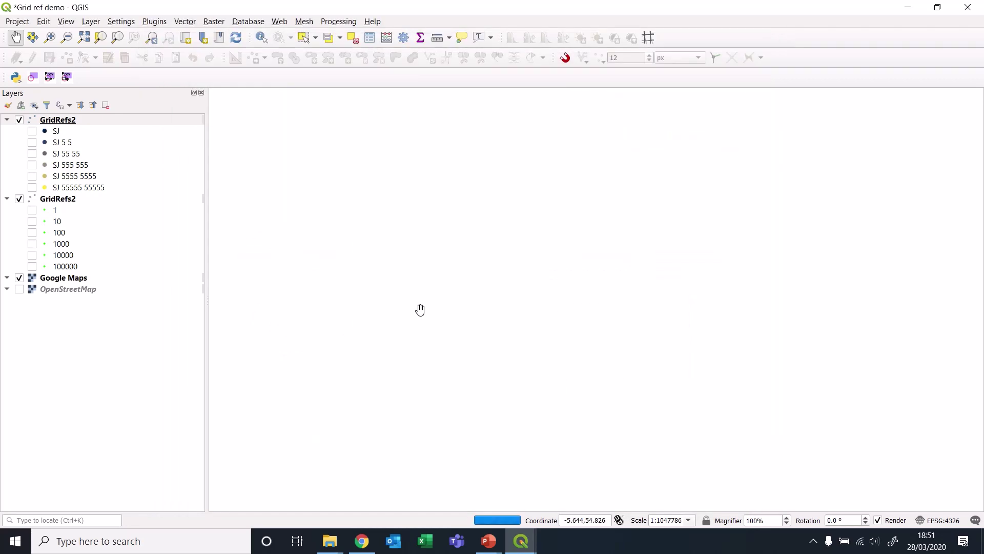
pyautogui.scroll(-1, 487, 285)
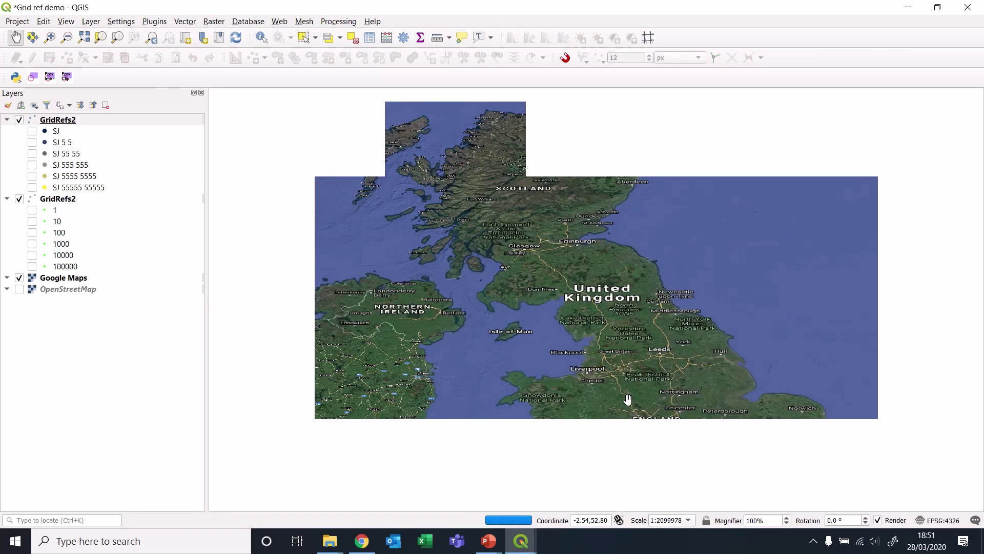
pyautogui.moveTo(628, 399); pyautogui.dragTo(567, 308)
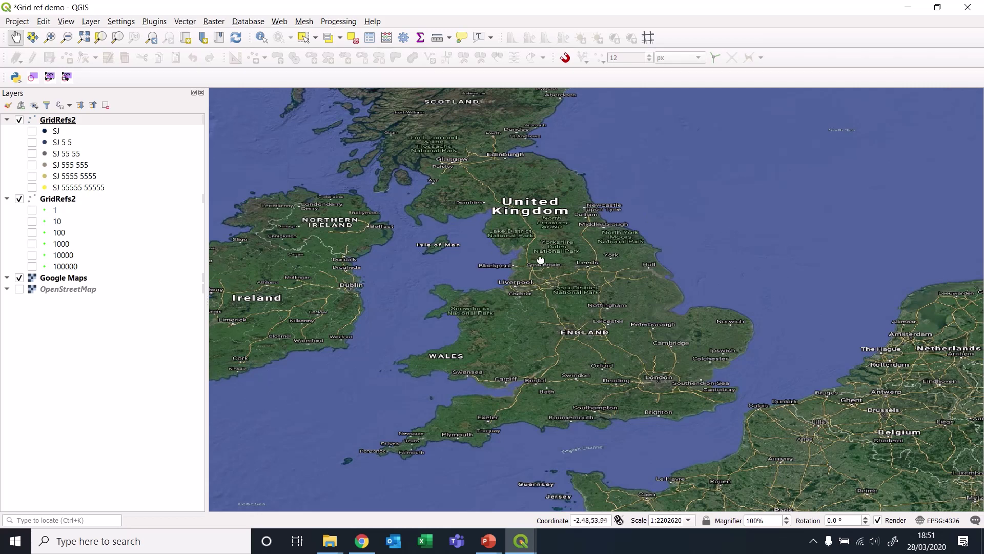
pyautogui.moveTo(539, 257); pyautogui.dragTo(509, 314)
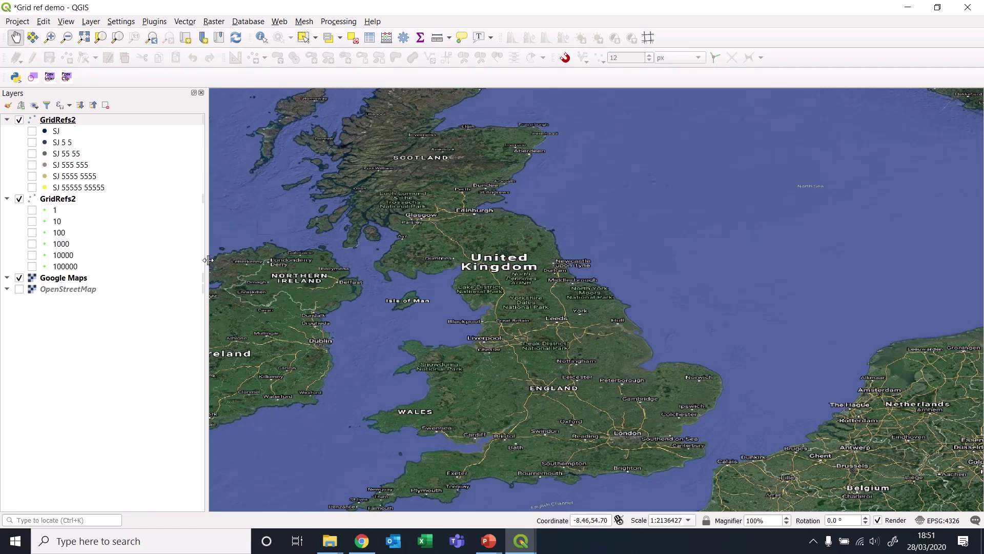
# Show the 100000 m precision squares around the SJ point, then hide the SJ point layer.
pyautogui.click(32, 132)
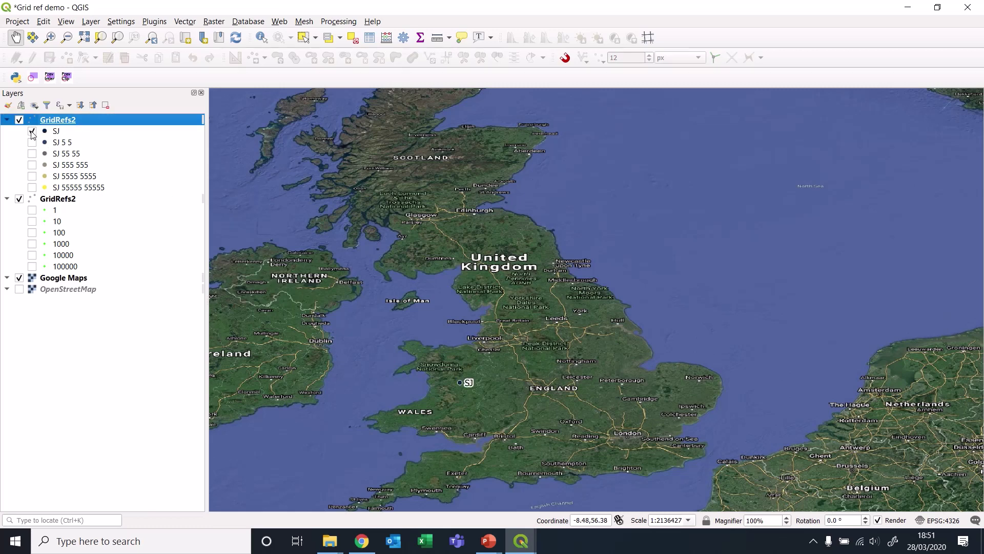
pyautogui.scroll(3, 459, 380)
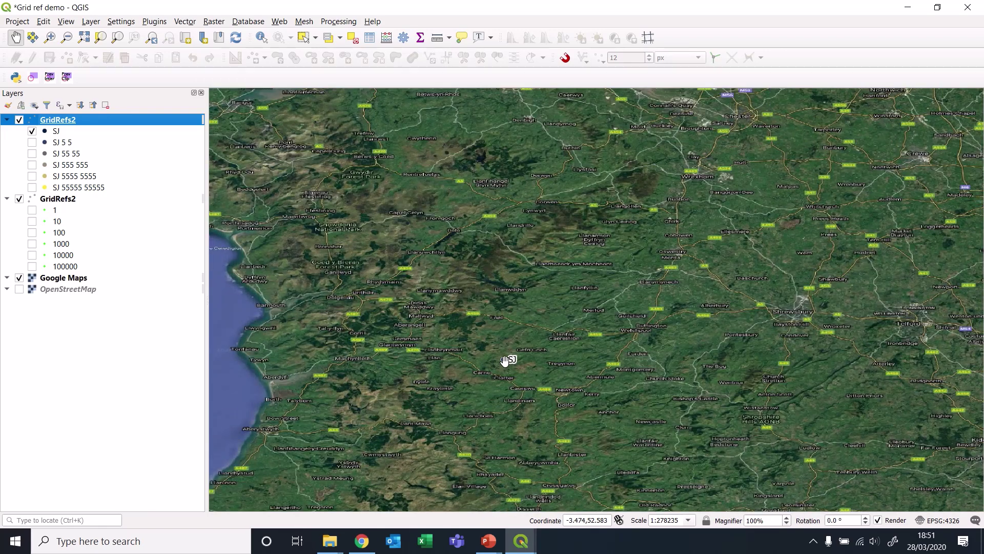
pyautogui.click(31, 266)
pyautogui.scroll(-1, 670, 268)
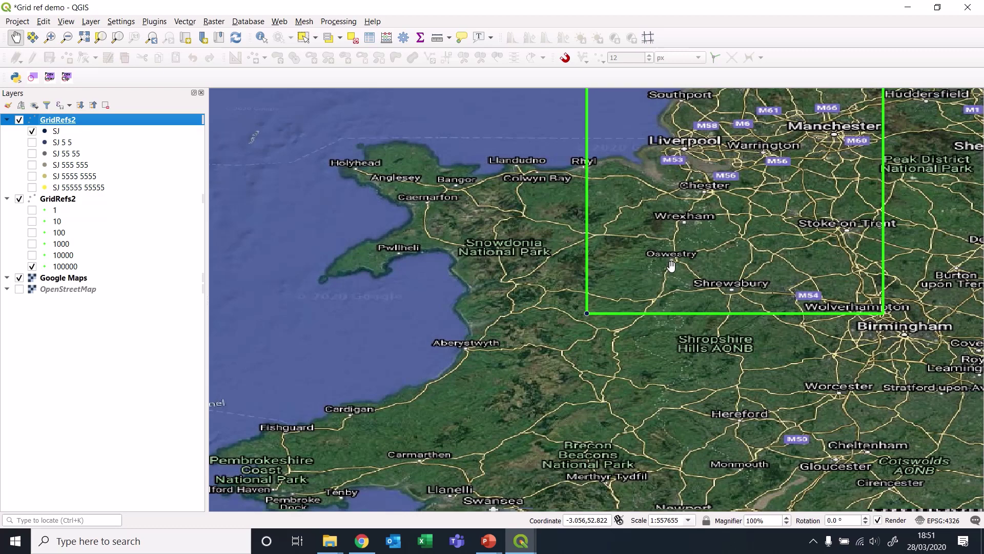
pyautogui.moveTo(670, 266); pyautogui.dragTo(523, 441)
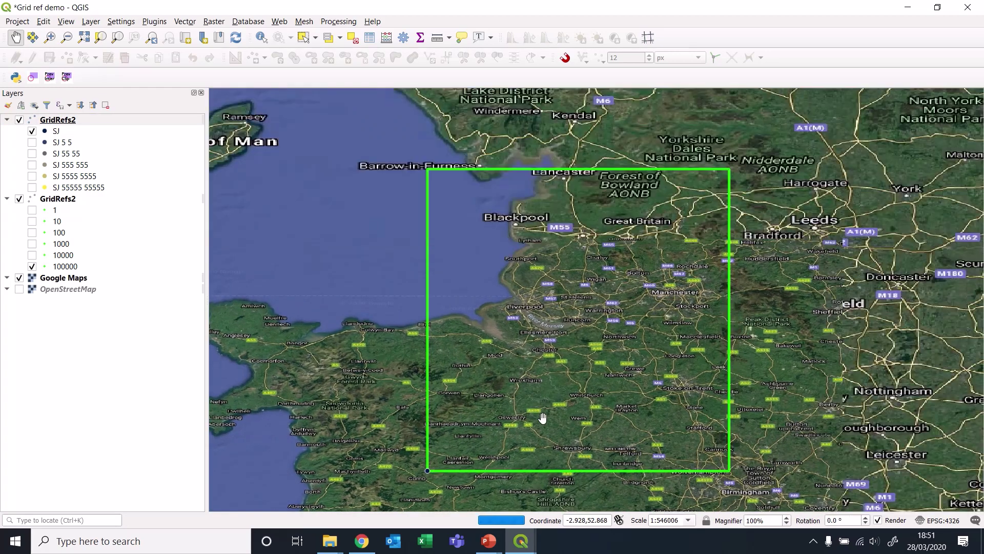
pyautogui.click(32, 132)
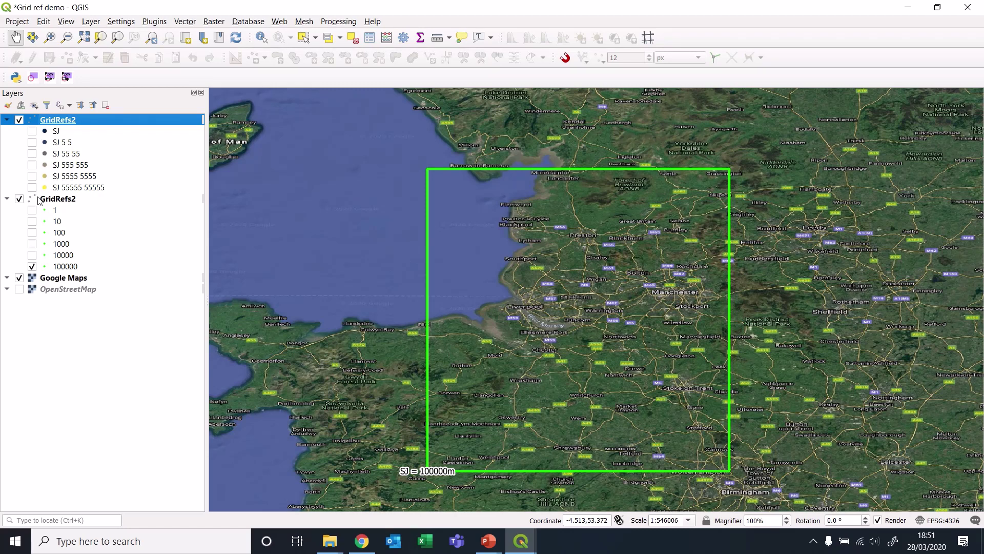
# Turn on the 10000 m squares, zoom in on them, and show the 1000 m square.
pyautogui.click(31, 255)
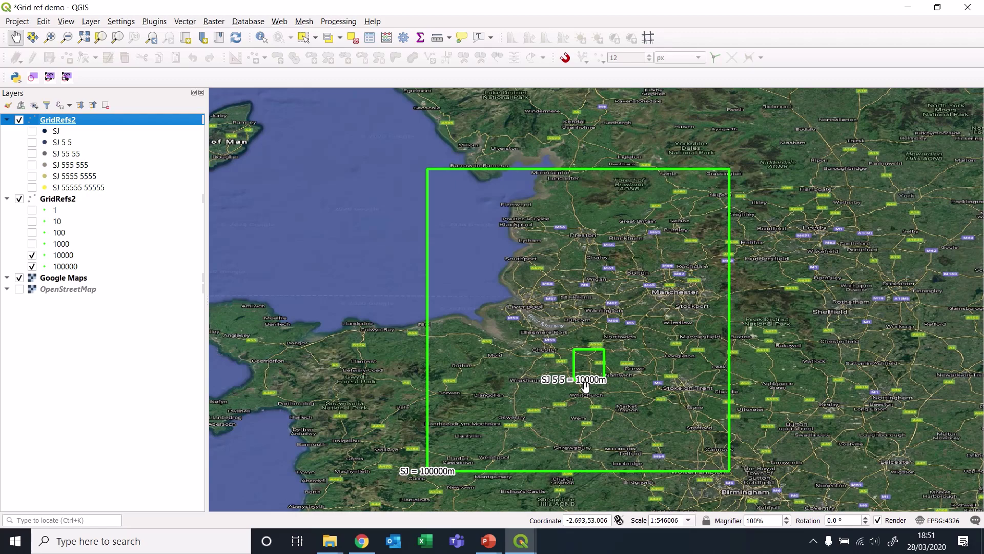
pyautogui.scroll(2, 588, 382)
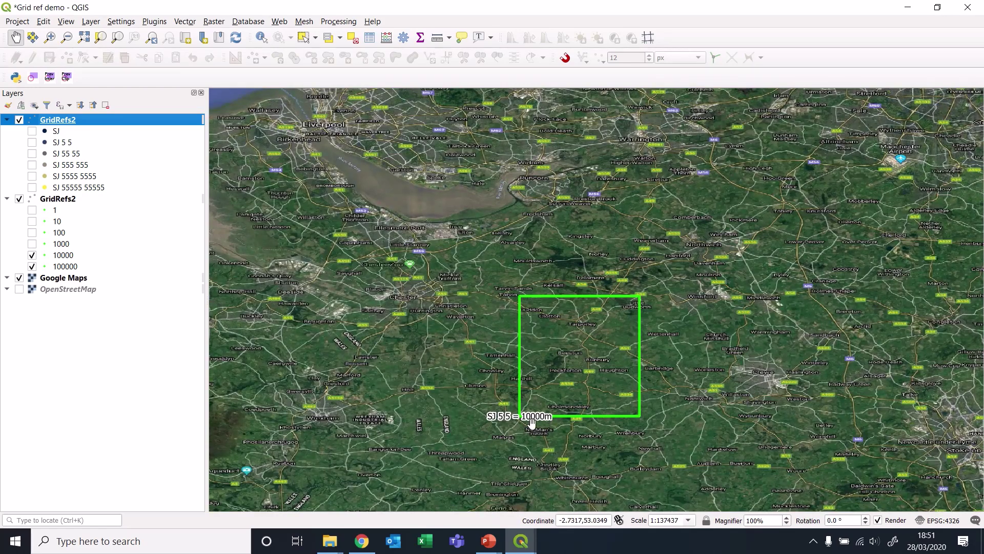
pyautogui.scroll(1, 568, 413)
pyautogui.moveTo(566, 407); pyautogui.dragTo(535, 400)
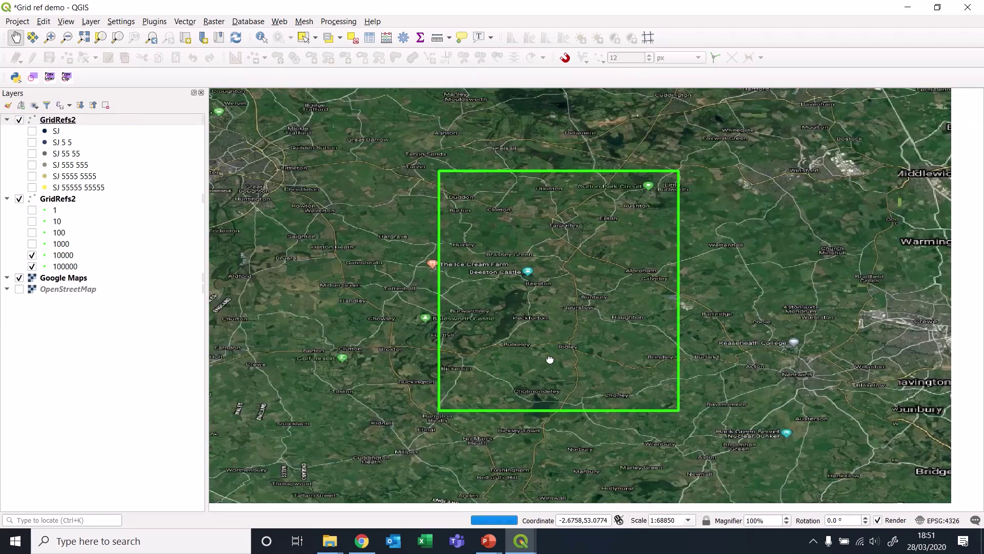
pyautogui.click(32, 244)
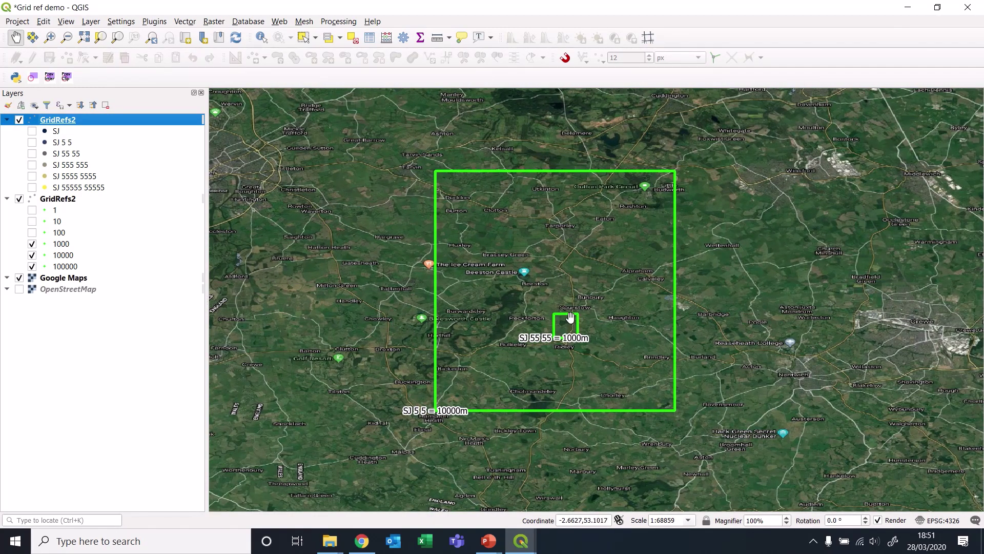
# Zoom in progressively, turning on the 100 m, 10 m and 1 m grid square layers.
pyautogui.scroll(2, 568, 320)
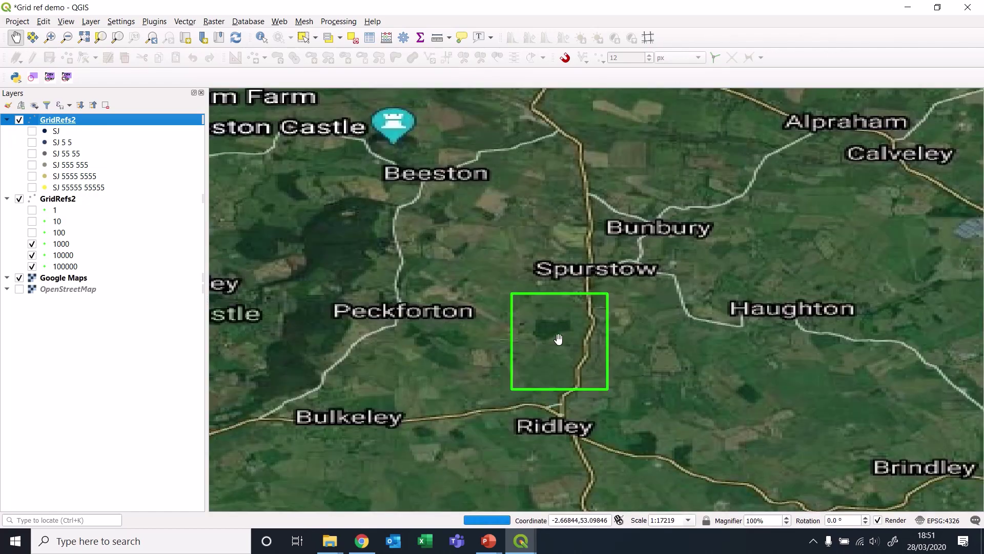
pyautogui.moveTo(560, 336); pyautogui.dragTo(523, 291)
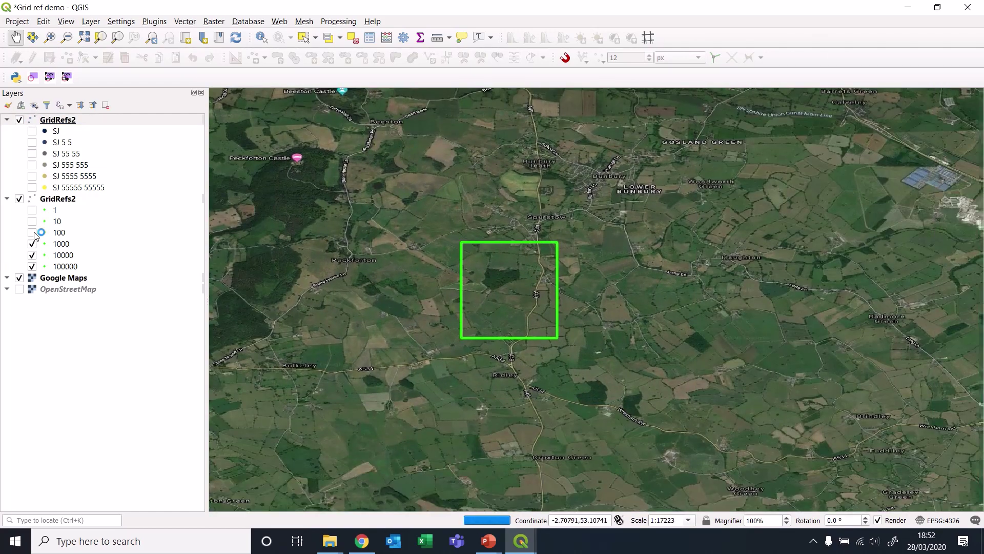
pyautogui.click(32, 232)
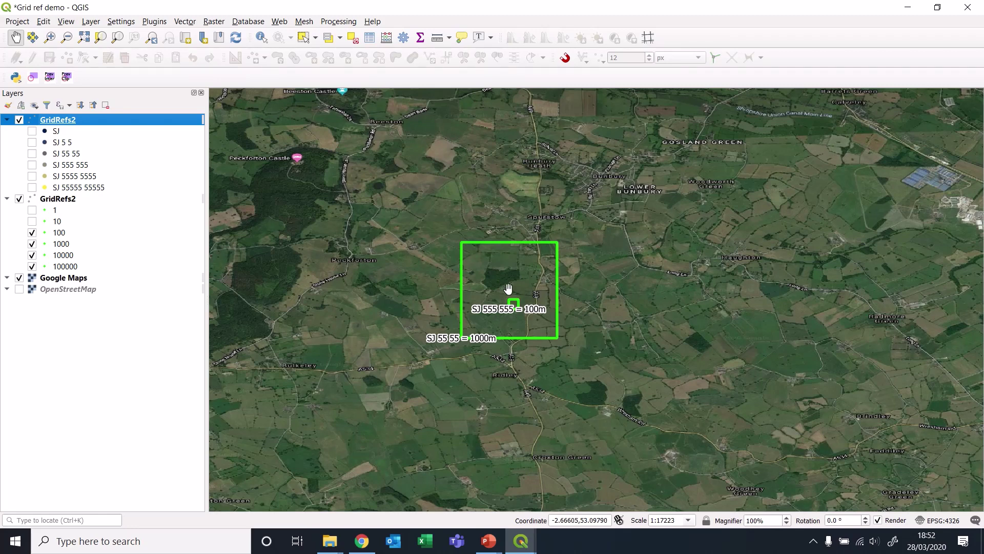
pyautogui.scroll(3, 516, 314)
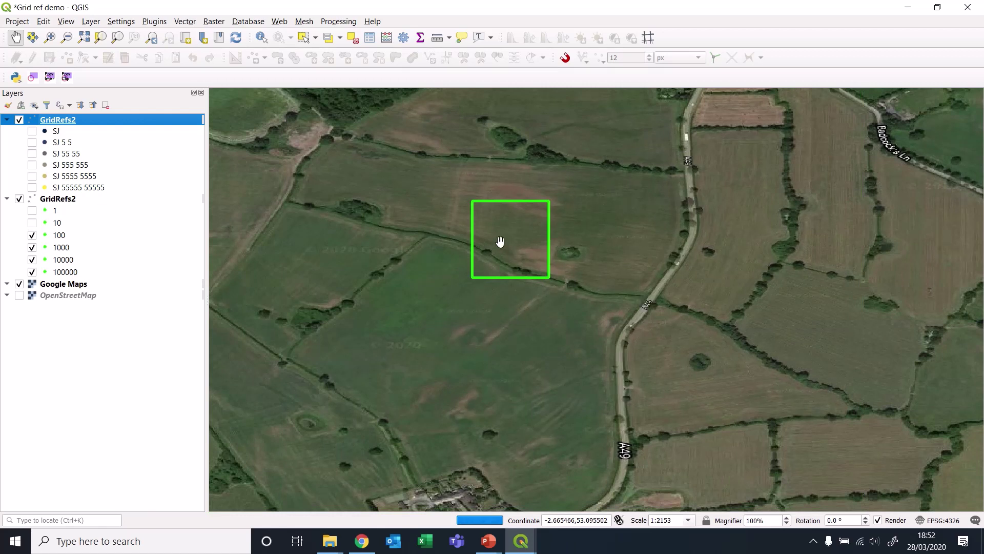
pyautogui.click(32, 223)
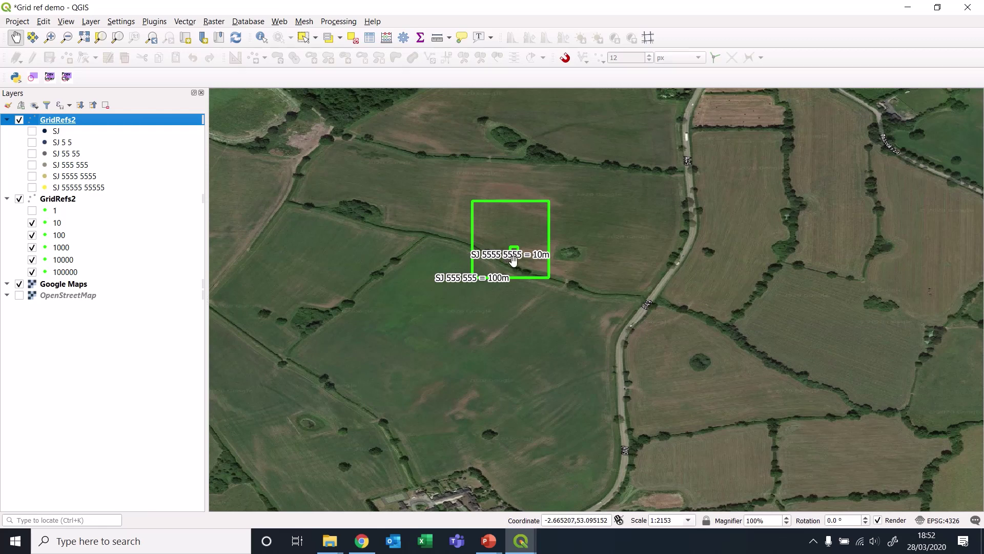
pyautogui.scroll(3, 522, 279)
pyautogui.moveTo(513, 229); pyautogui.dragTo(534, 410)
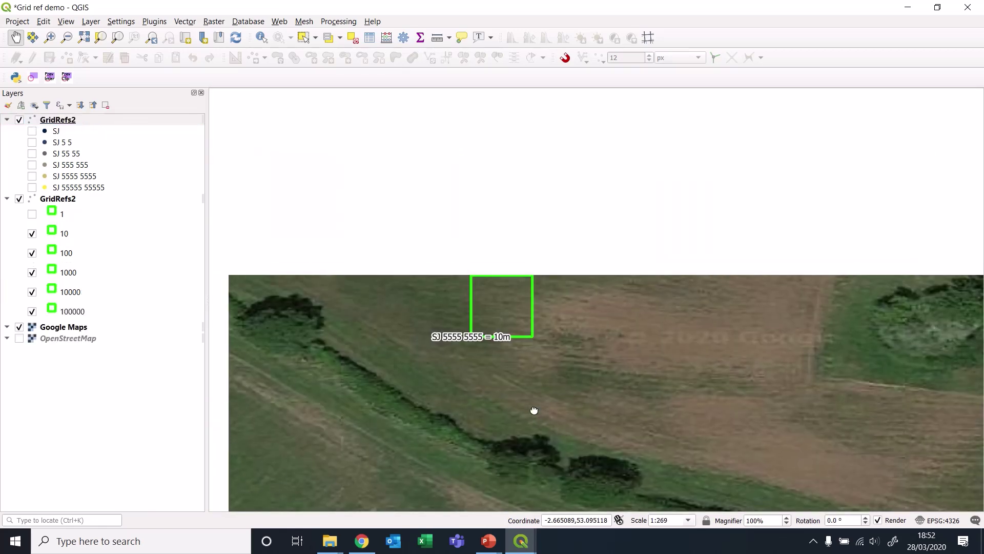
pyautogui.click(32, 214)
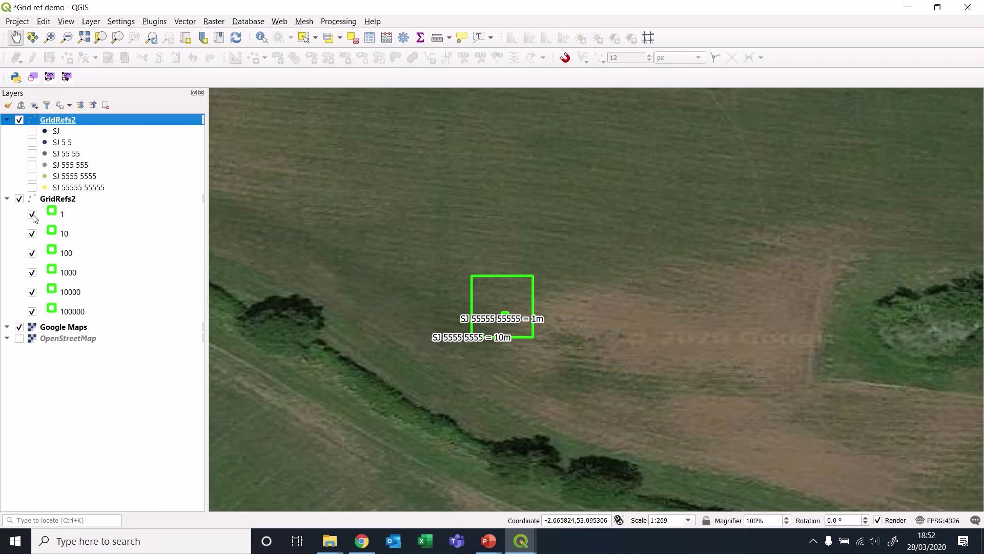
pyautogui.scroll(3, 508, 330)
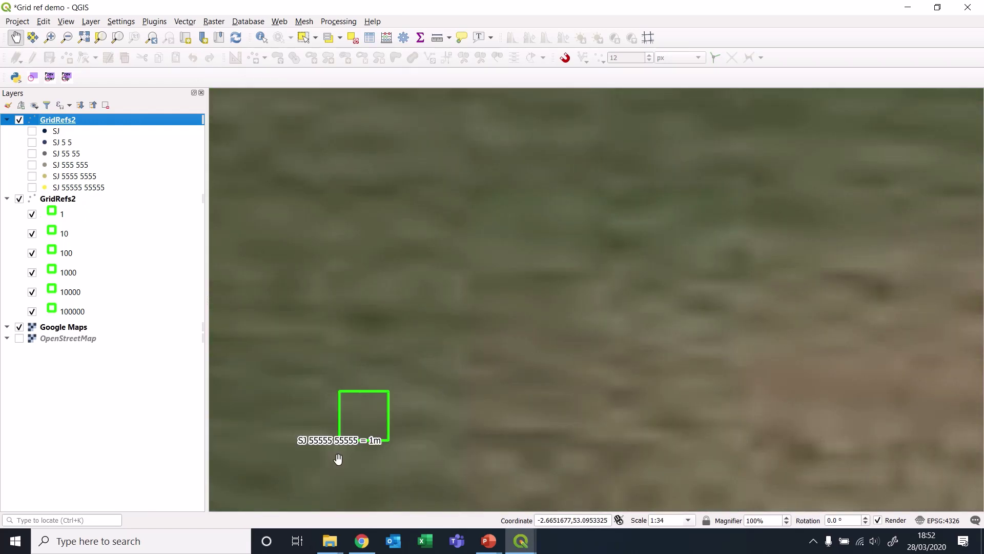
pyautogui.moveTo(336, 457); pyautogui.dragTo(554, 327)
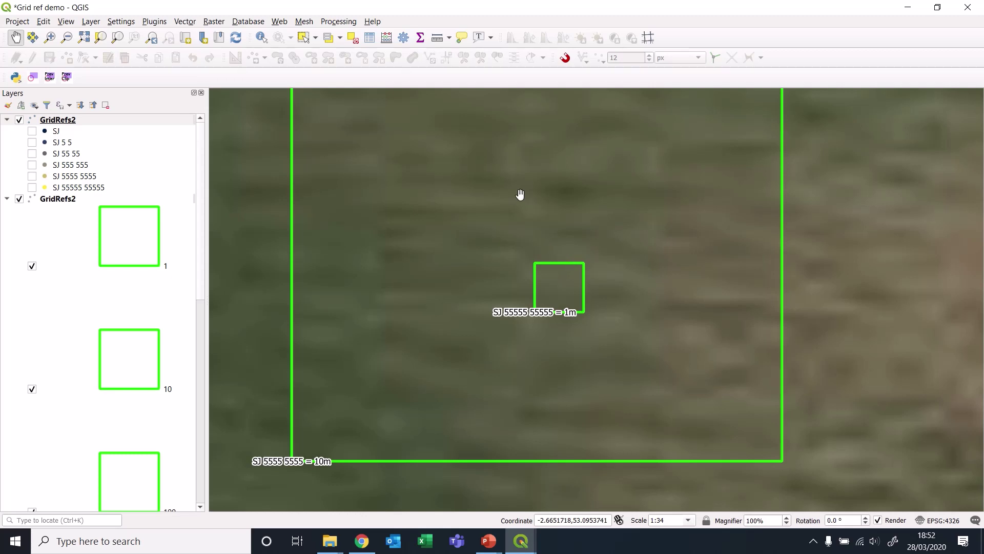
pyautogui.scroll(-1, 593, 219)
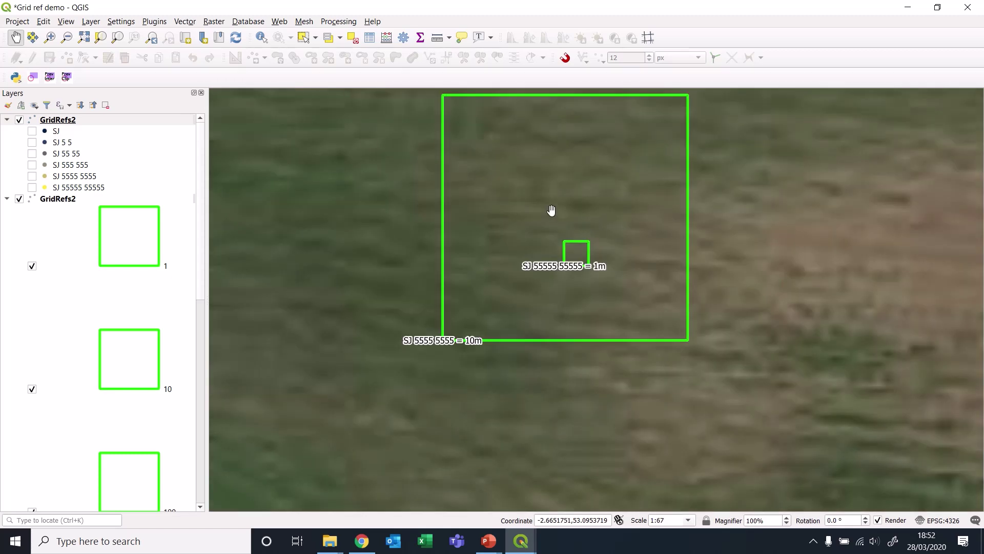
# Zoom and pan around the map to review all six nested squares from 100000 m down to 1 m.
pyautogui.scroll(-1, 551, 209)
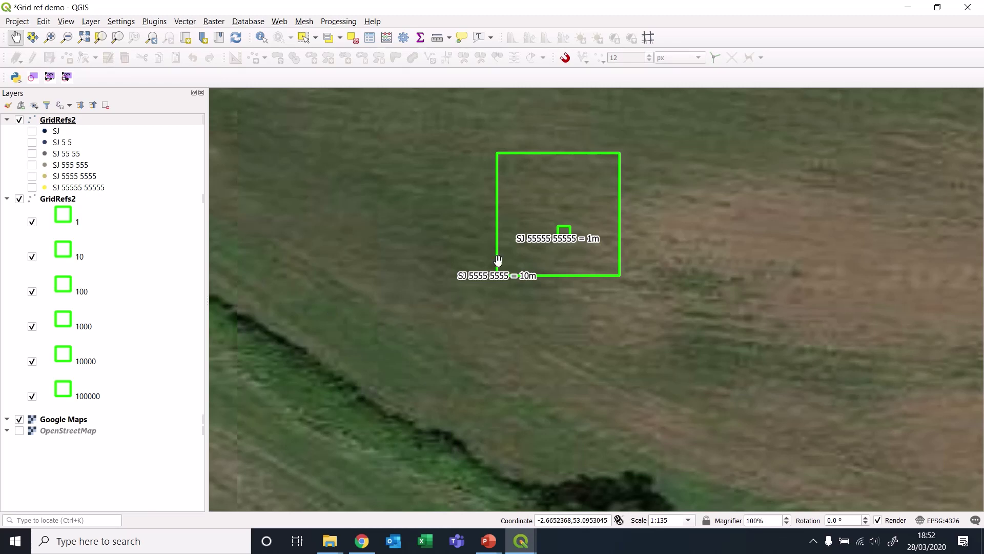
pyautogui.scroll(-2, 451, 323)
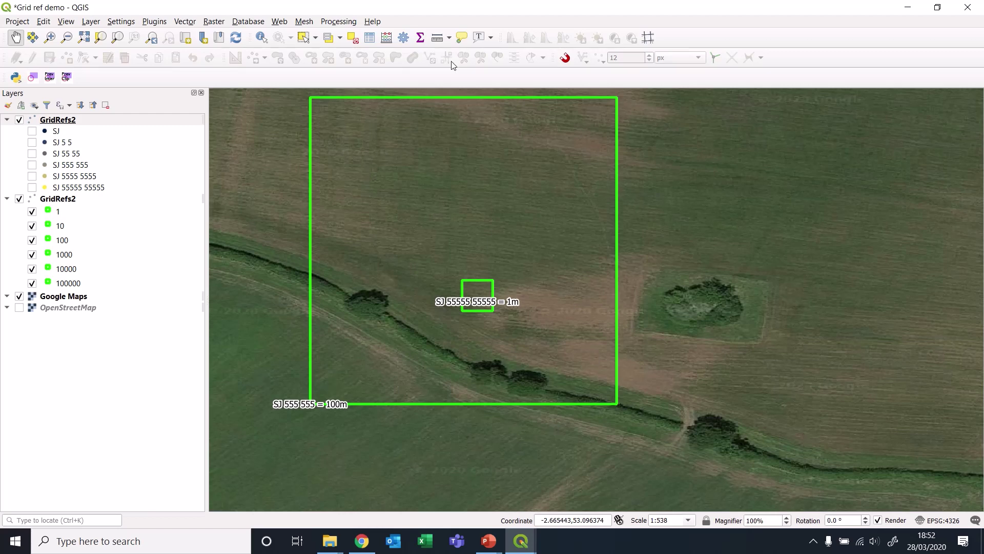
pyautogui.scroll(-3, 454, 393)
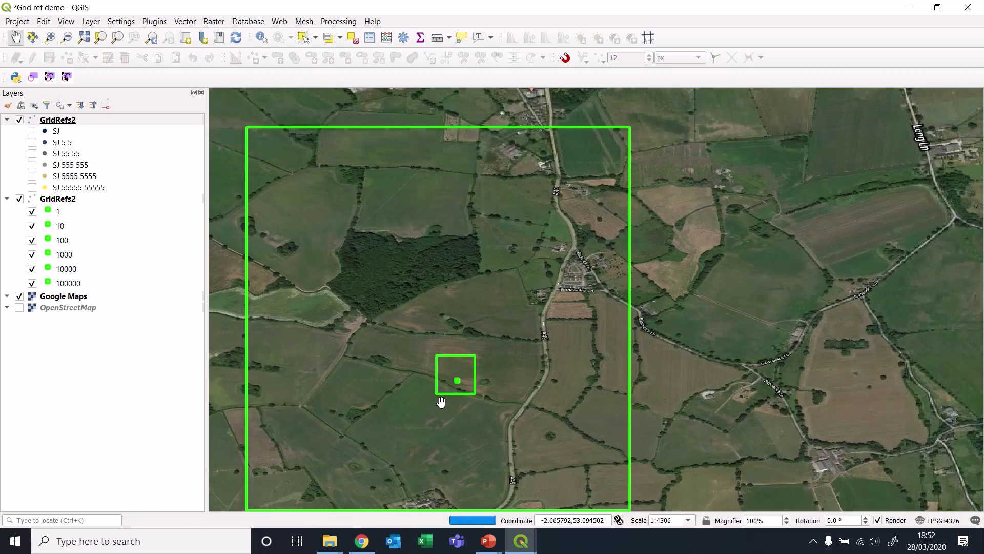
pyautogui.moveTo(441, 402); pyautogui.dragTo(617, 310)
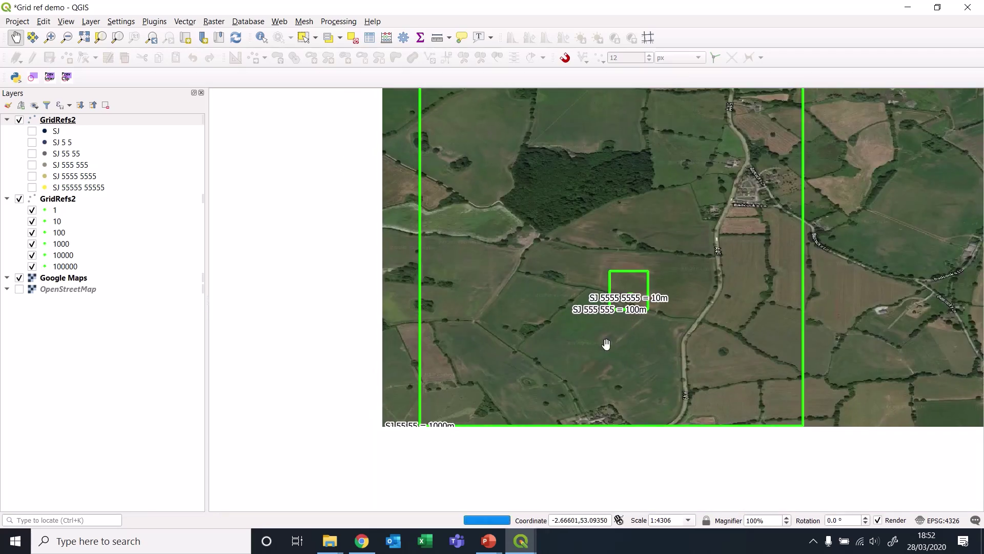
pyautogui.scroll(-2, 534, 366)
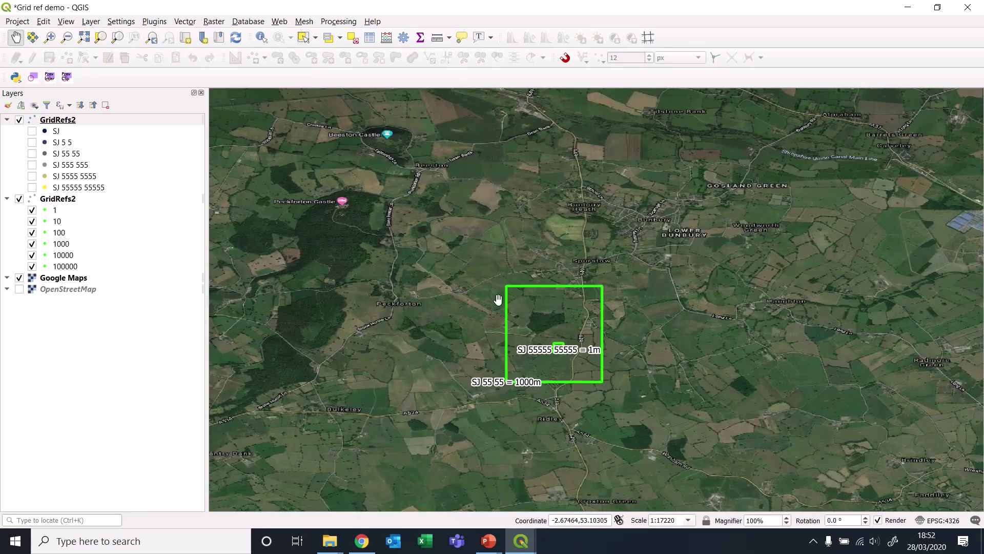
pyautogui.scroll(-1, 503, 303)
pyautogui.scroll(-1, 476, 369)
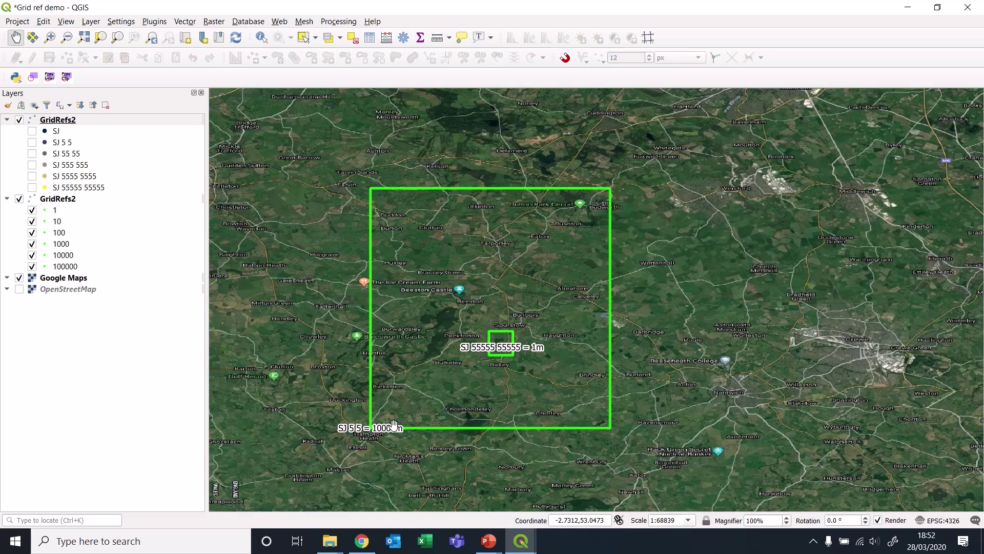
pyautogui.scroll(-2, 402, 401)
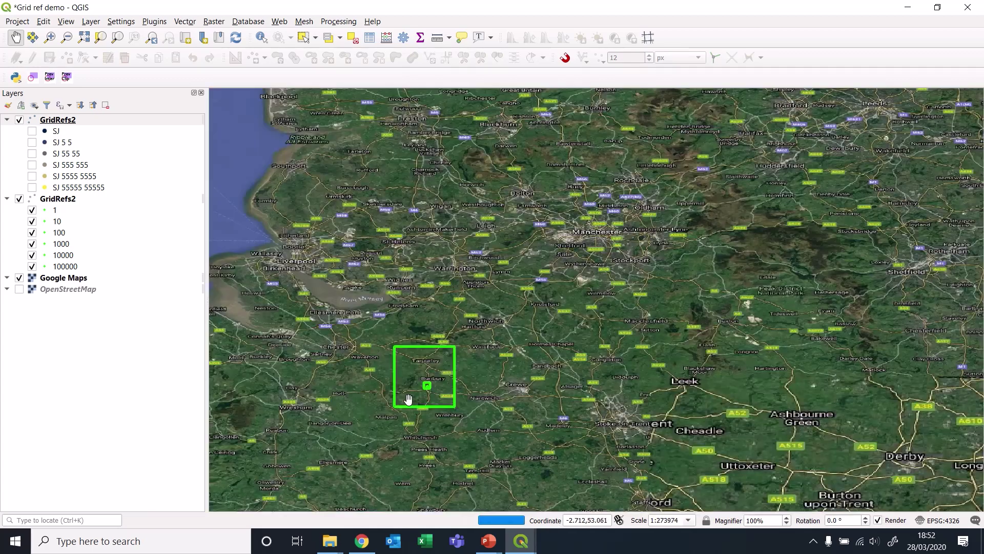
pyautogui.scroll(5, 414, 396)
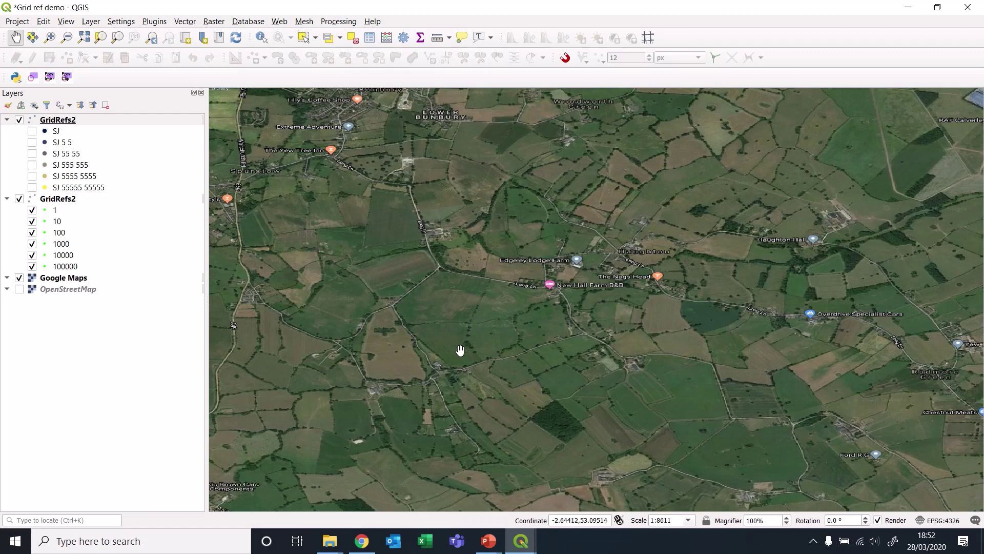
pyautogui.scroll(-1, 460, 350)
pyautogui.moveTo(308, 334); pyautogui.dragTo(523, 328)
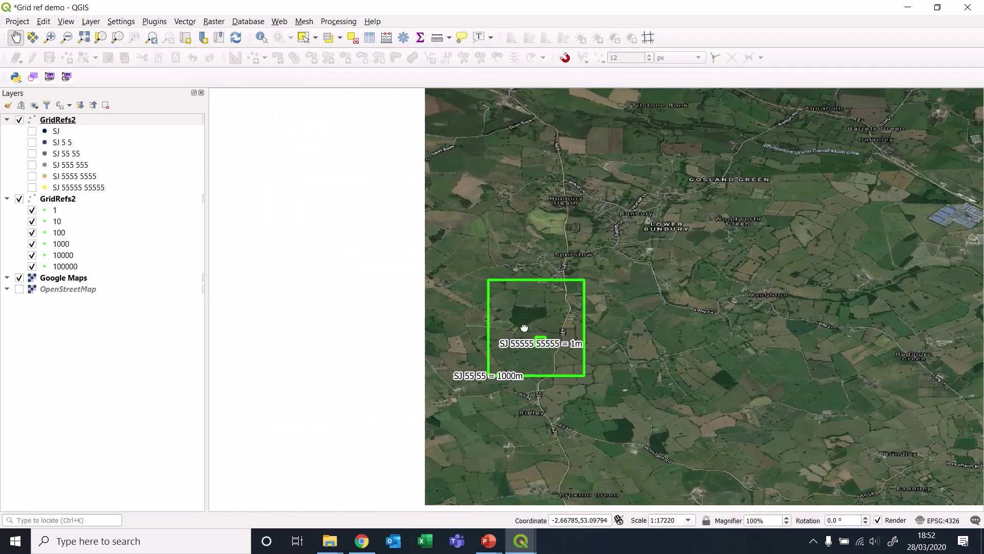
pyautogui.scroll(2, 512, 365)
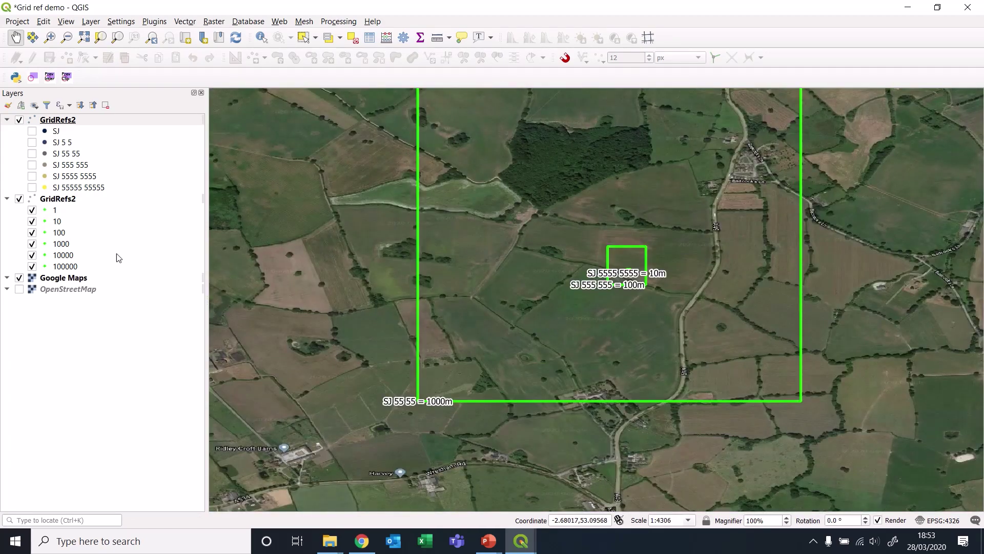
pyautogui.scroll(2, 604, 259)
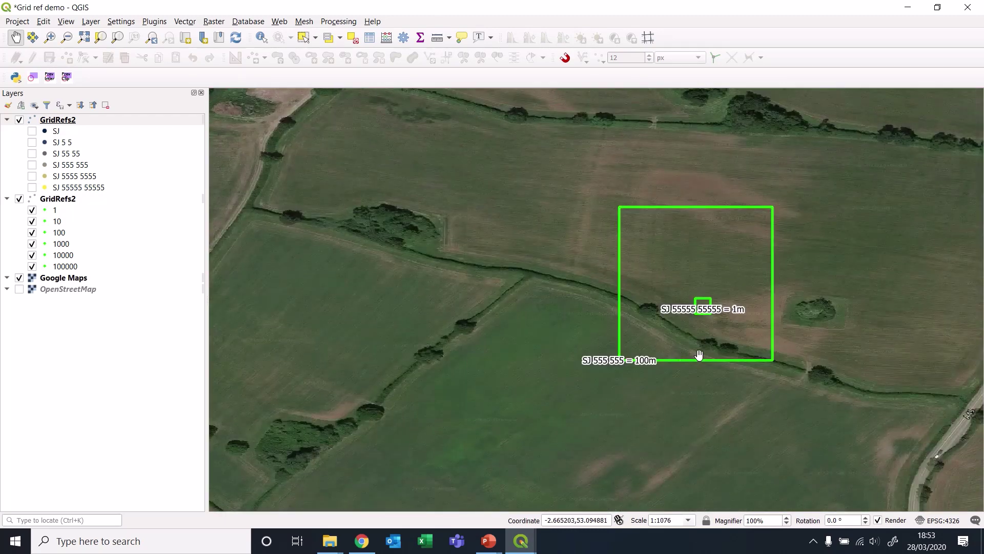
pyautogui.moveTo(698, 356); pyautogui.dragTo(523, 358)
pyautogui.scroll(1, 534, 323)
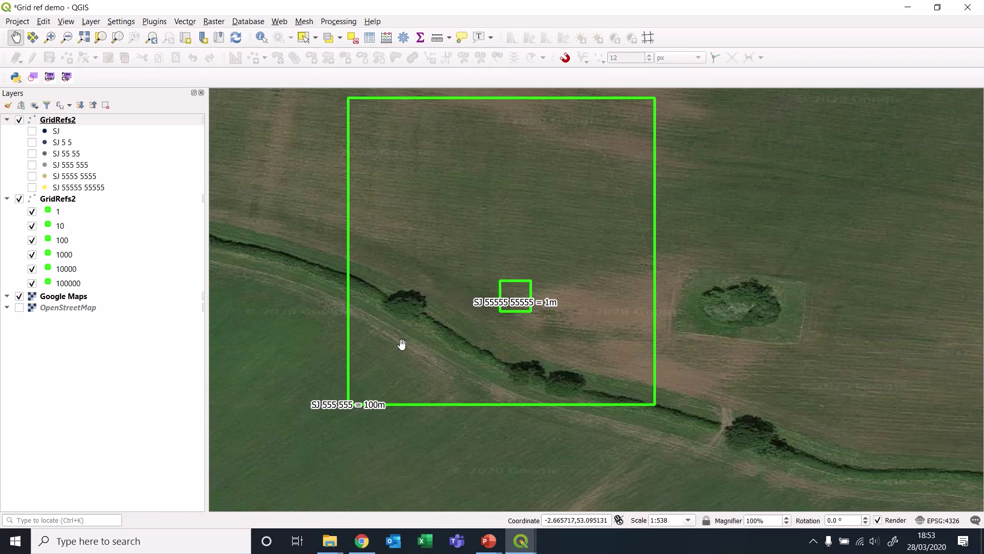
pyautogui.scroll(-3, 399, 338)
pyautogui.scroll(-1, 394, 327)
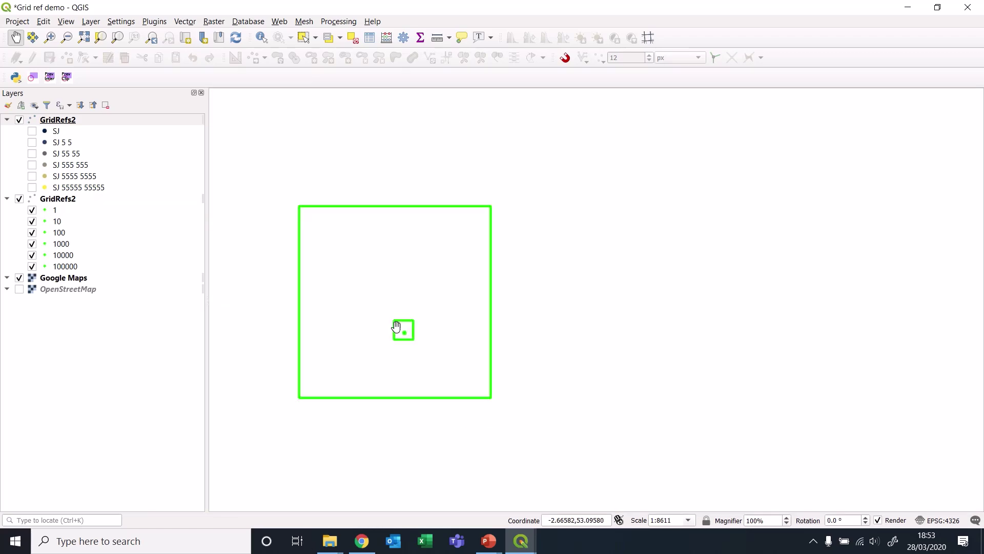
pyautogui.moveTo(396, 280); pyautogui.dragTo(500, 292)
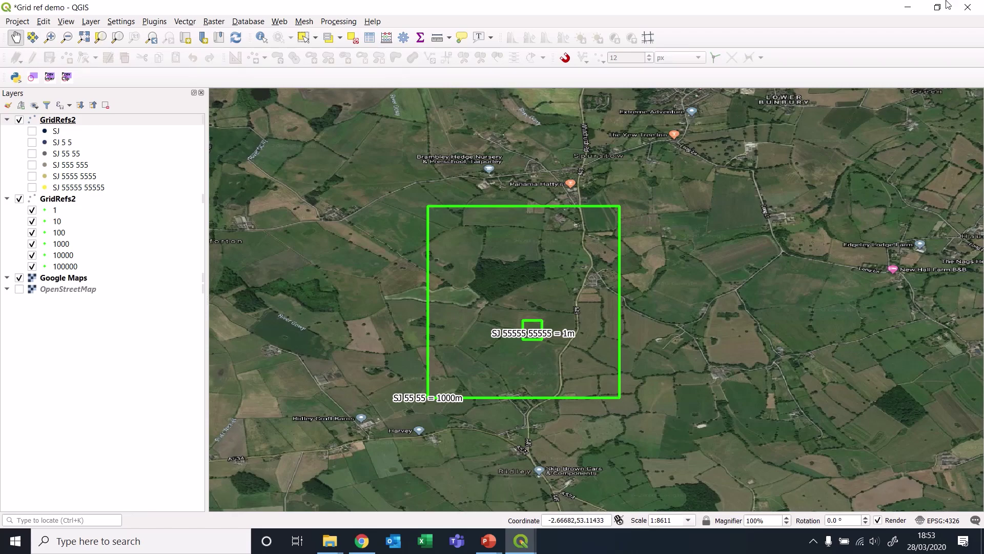
# Minimise the Grid ref demo window to get back to the Fog Lane Park project.
pyautogui.click(907, 7)
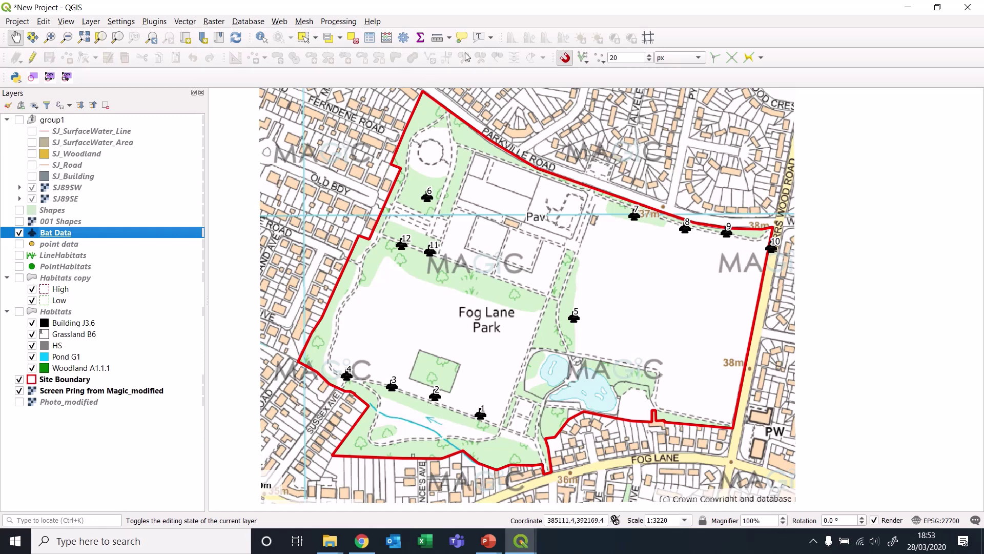
pyautogui.moveTo(396, 6)
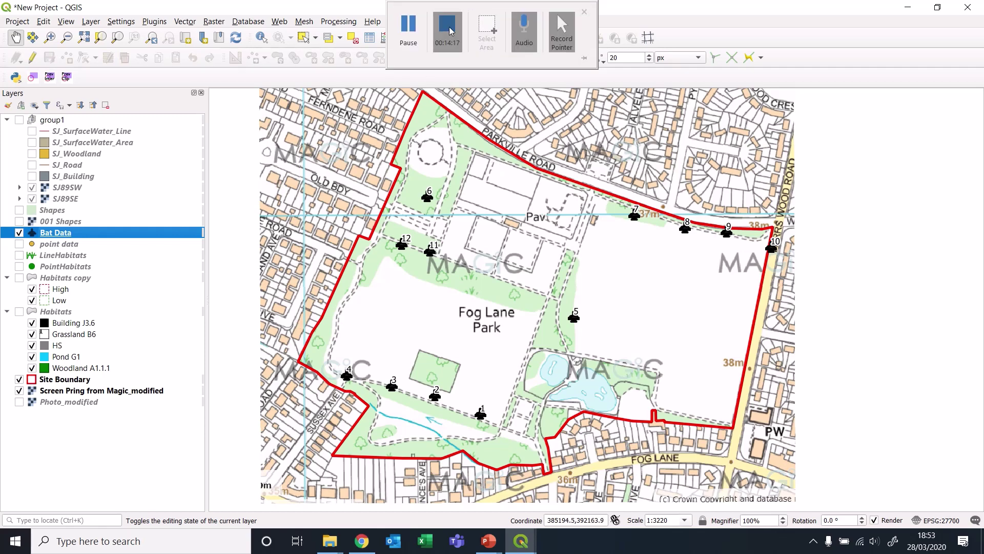